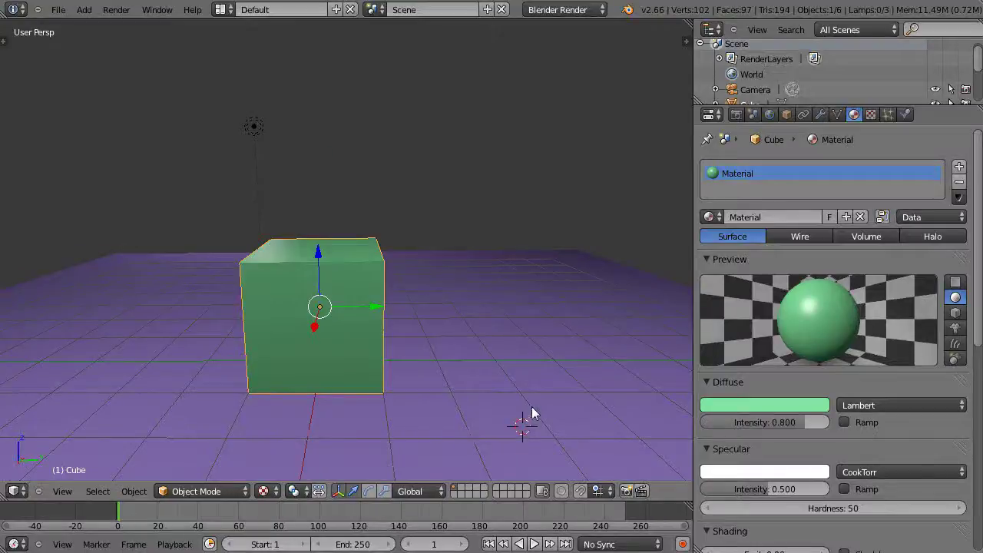
- Widen the cube's mesh along the Y axis in Edit Mode
drag(692, 363, 766, 366)
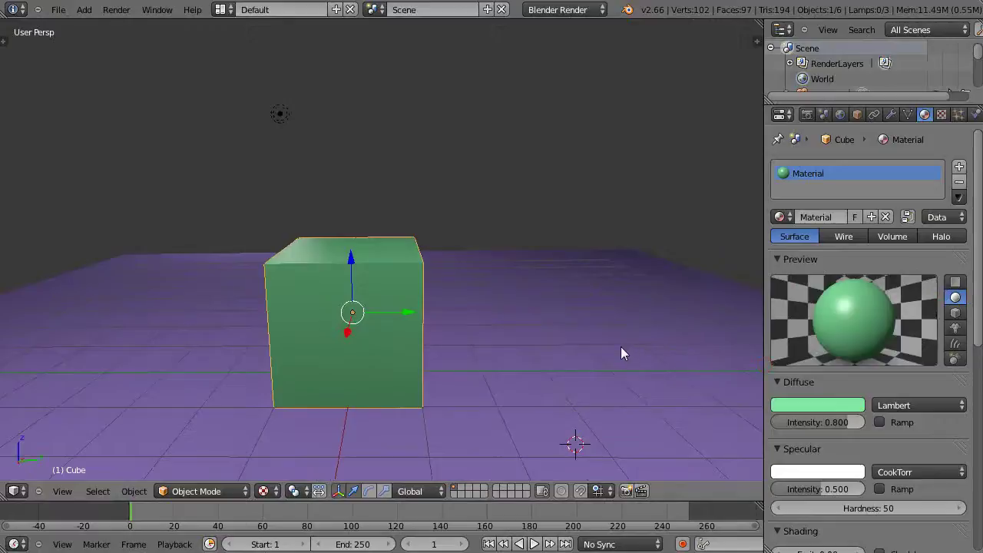
scroll(606, 347, down, 2)
scroll(583, 349, up, 2)
mouse_move(577, 357)
middle_down()
mouse_move(578, 372)
mouse_move(576, 358)
middle_up()
scroll(576, 358, up, 1)
scroll(577, 358, down, 2)
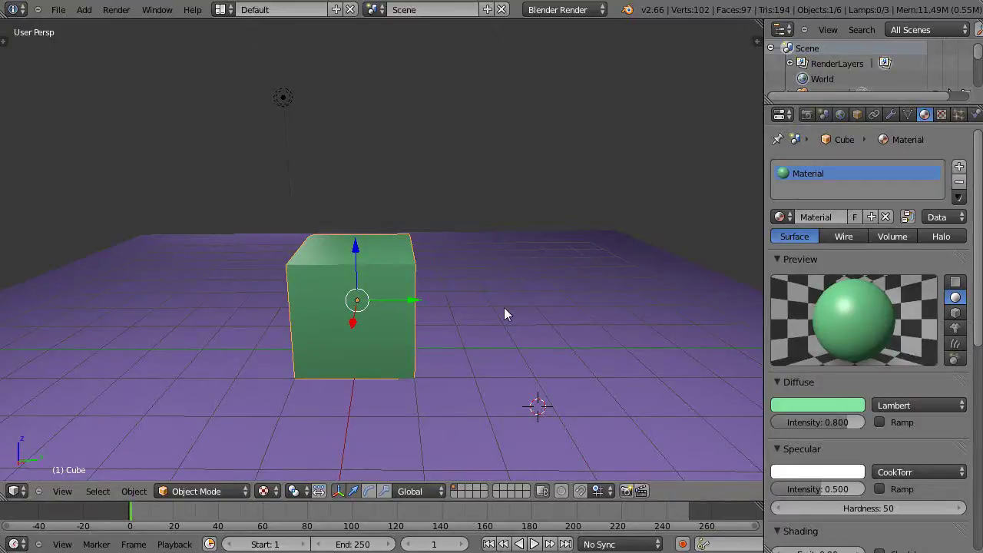
scroll(506, 313, up, 1)
scroll(505, 314, down, 2)
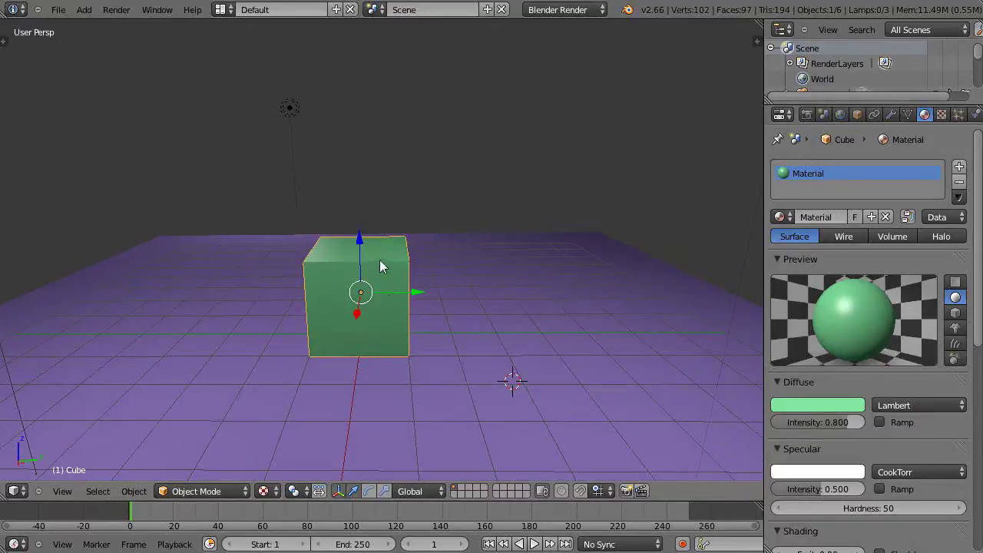
key(Tab)
scroll(385, 289, up, 1)
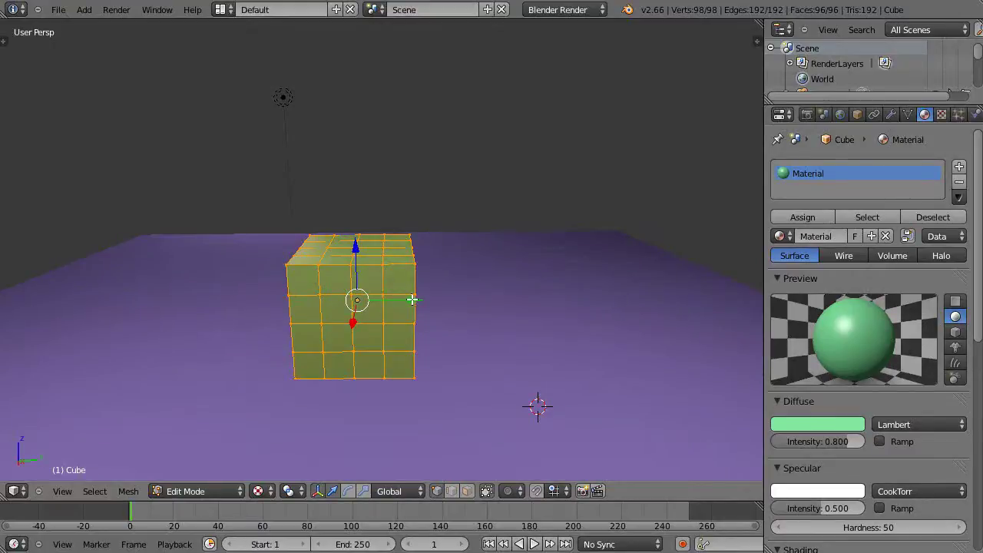
key(s)
key(y)
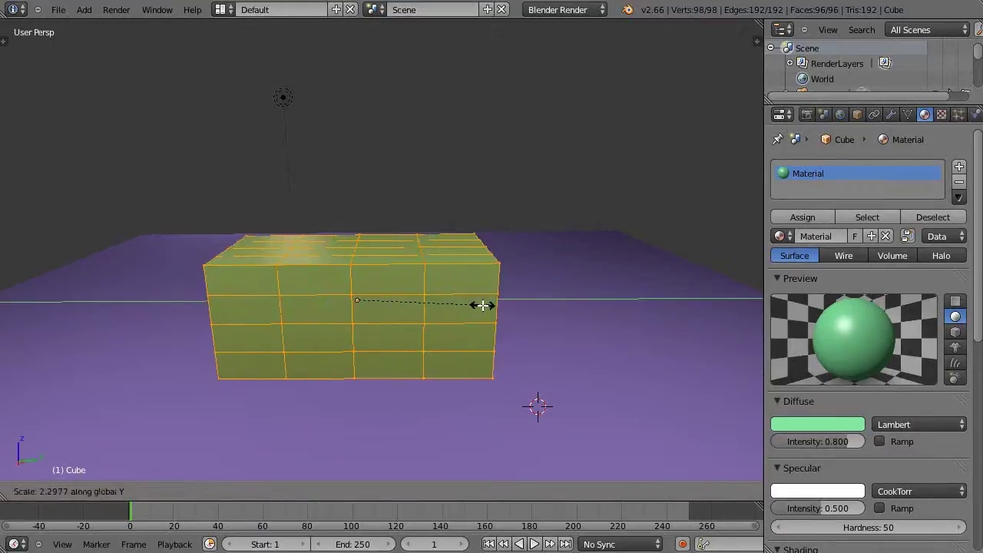
click(482, 305)
- Flatten the box along Z to 0.75 of its height
middle_drag(483, 305, 482, 297)
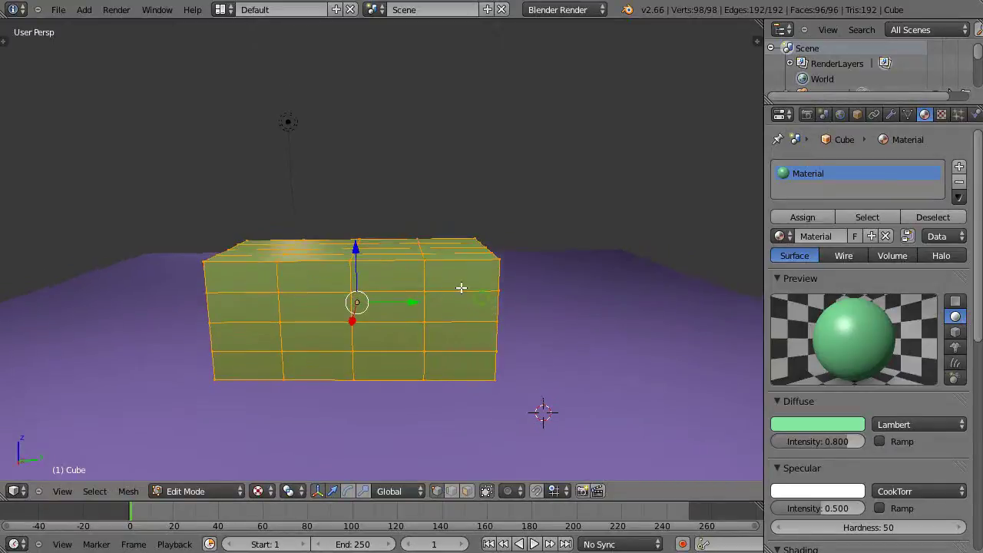
key(s)
key(z)
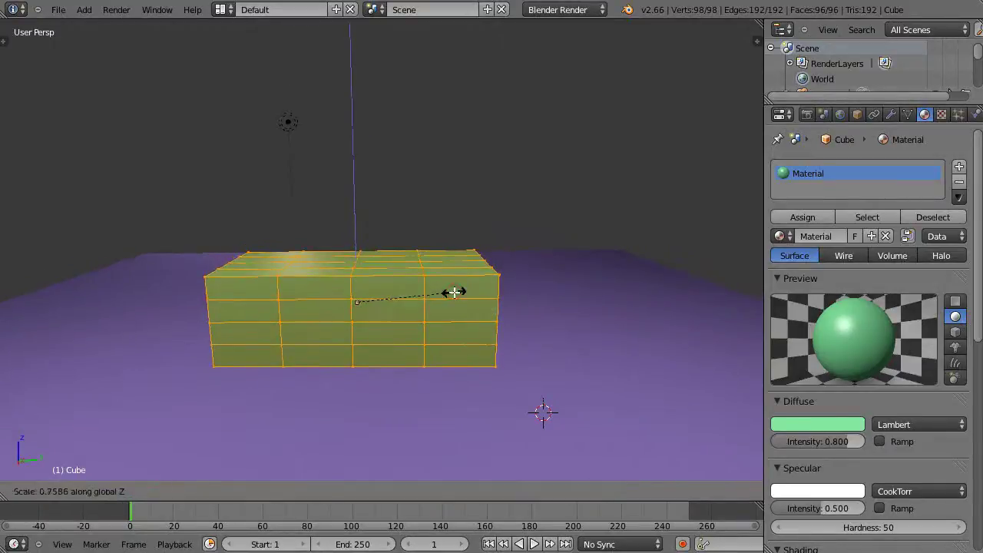
click(451, 290)
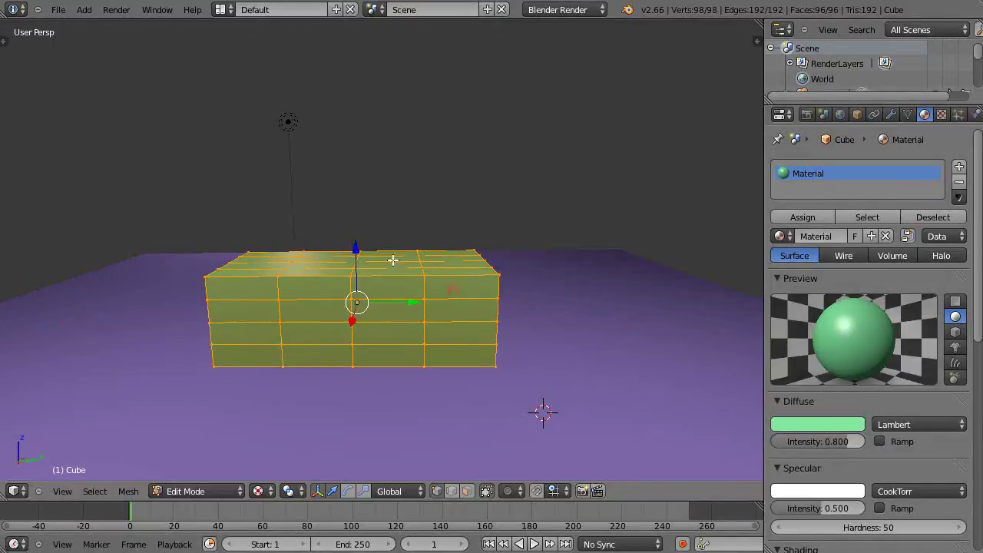
- Assign all vertices to a new vertex group Group at weight 0.1, then lower the box slightly
click(908, 114)
click(959, 294)
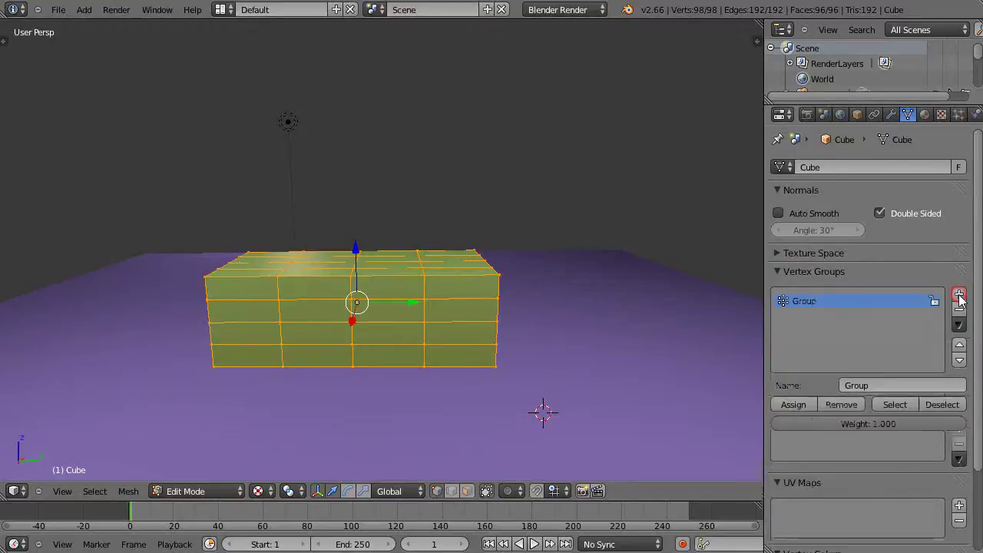
click(882, 424)
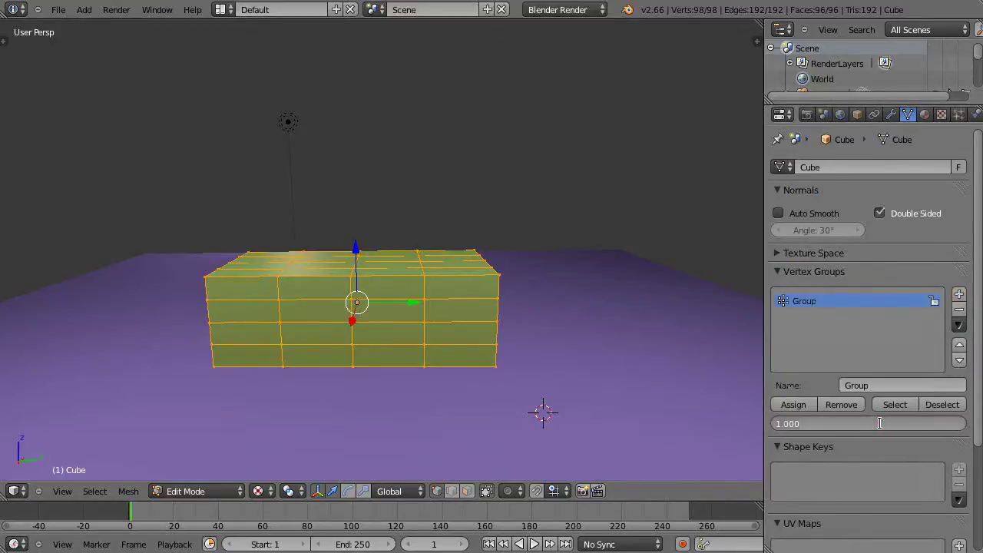
key(BackSpace)
text(.1)
key(Return)
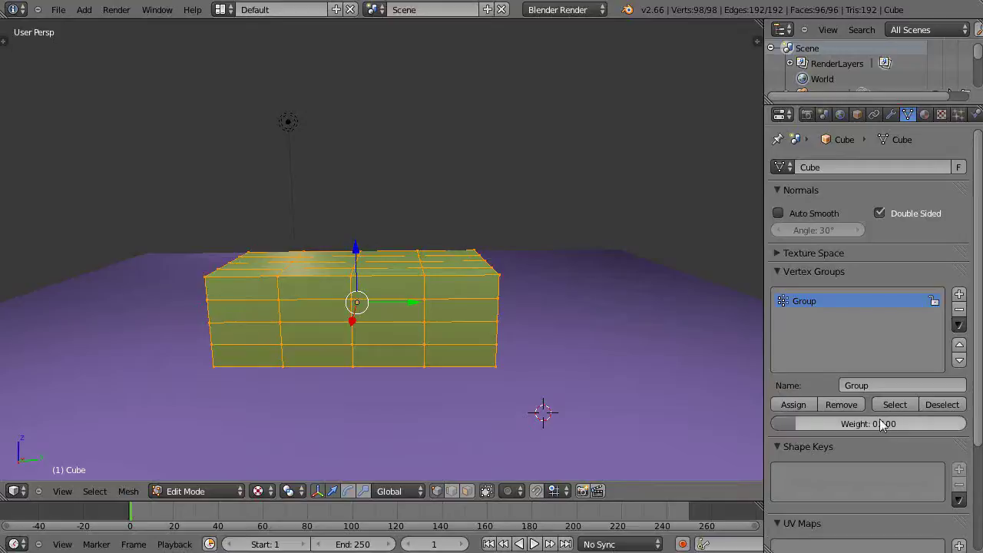
click(791, 406)
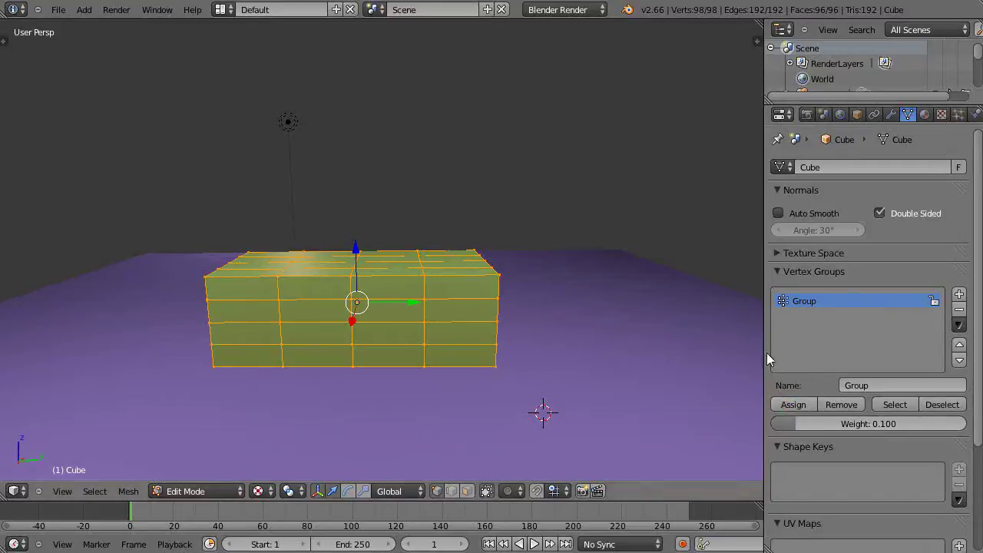
key(Tab)
scroll(298, 254, down, 1)
mouse_move(355, 240)
mouse_down()
mouse_move(357, 271)
mouse_move(358, 255)
mouse_up()
- Give the box Collision and Soft Body physics, undoing an accidental collision on the floor
right_click(570, 321)
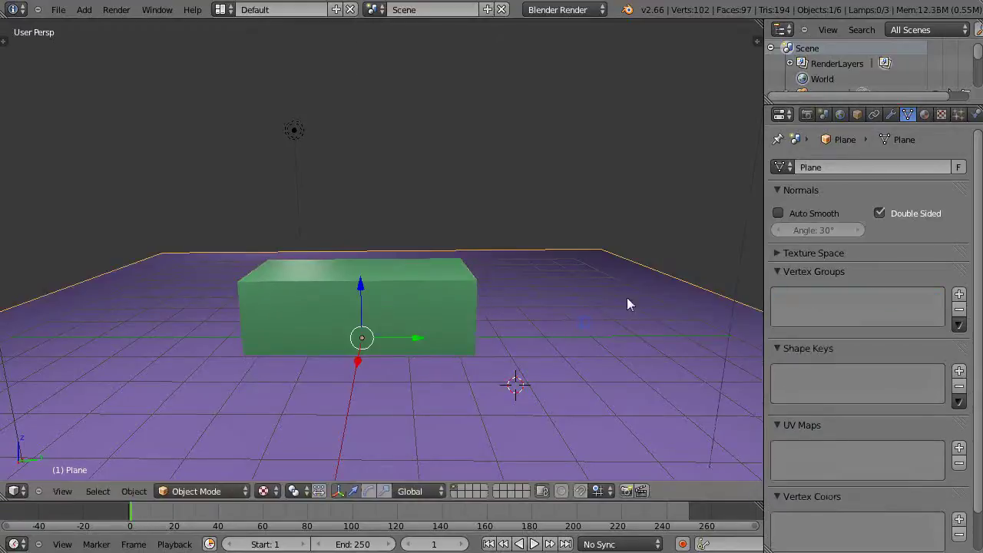
click(975, 114)
click(820, 202)
key(ctrl+z)
key(ctrl+z)
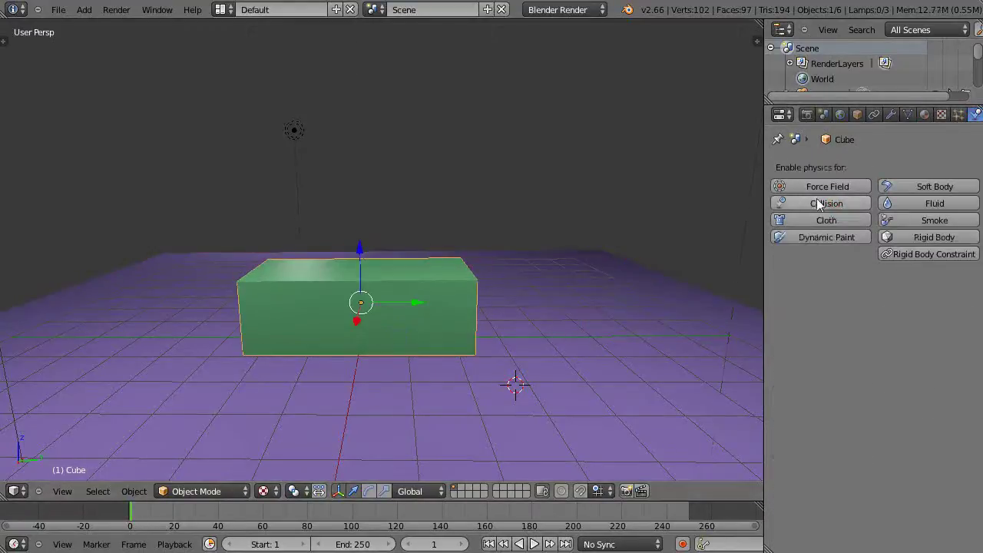
click(819, 203)
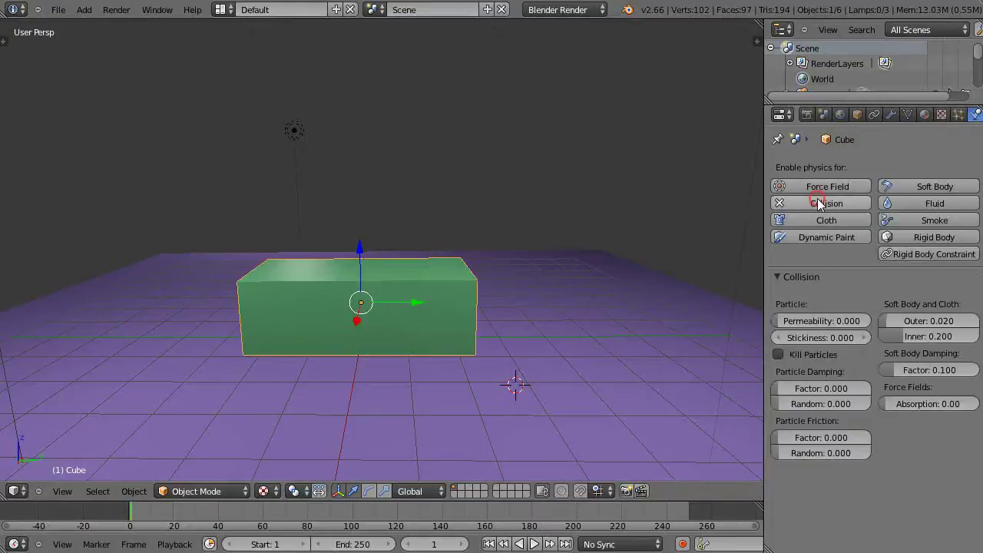
click(914, 189)
- Set the soft body goal default strength to 1 and its vertex group to Group
scroll(906, 307, down, 3)
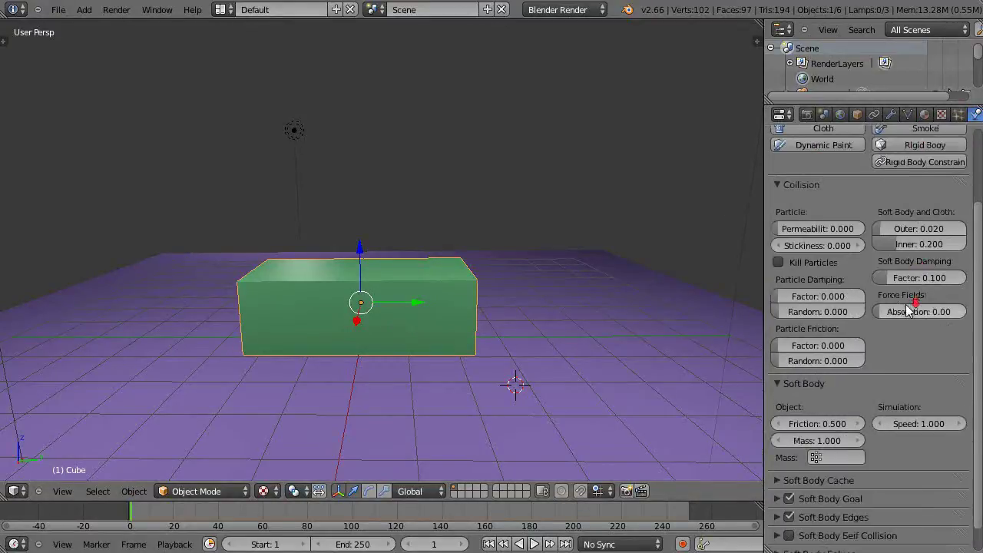
scroll(821, 323, down, 1)
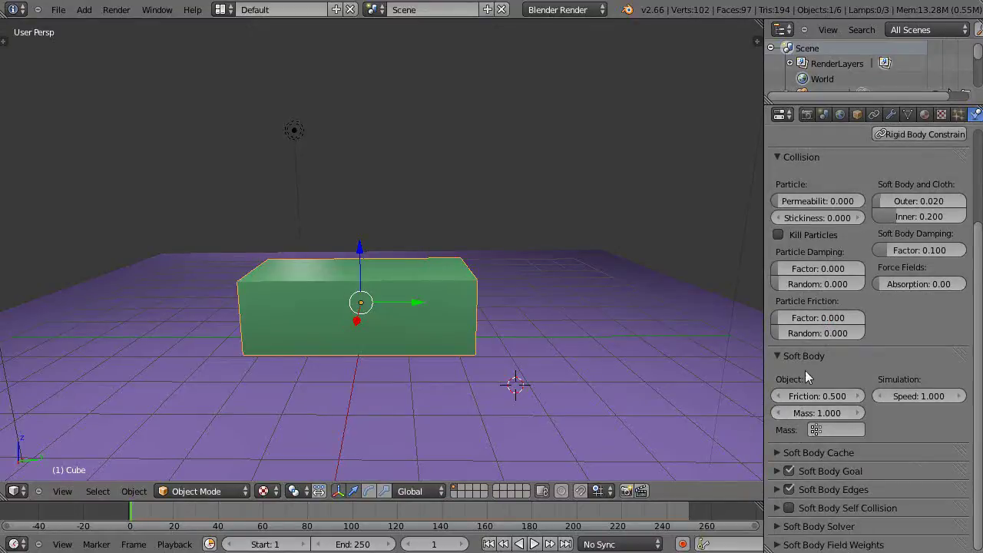
click(780, 473)
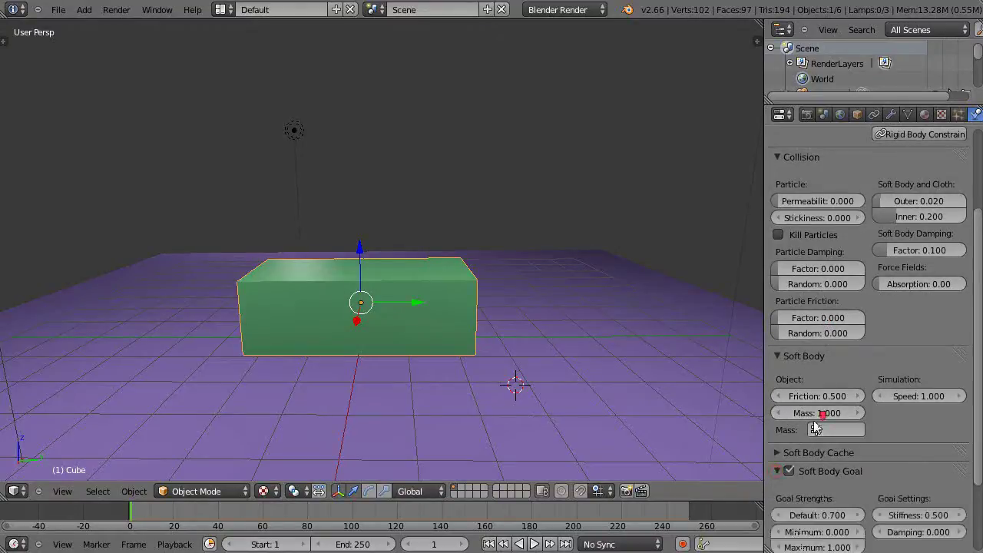
scroll(816, 427, down, 3)
click(795, 422)
text(1)
key(Return)
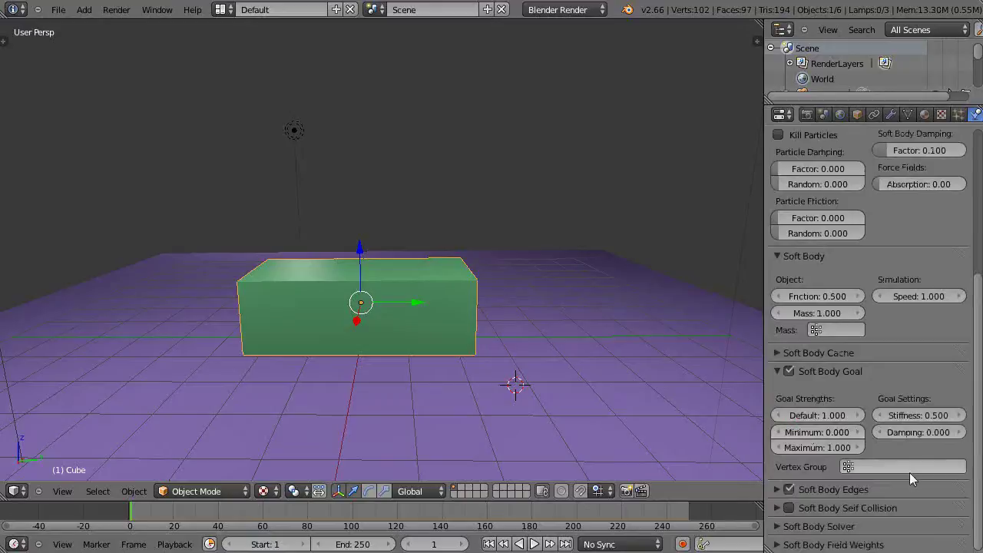
click(909, 470)
click(852, 309)
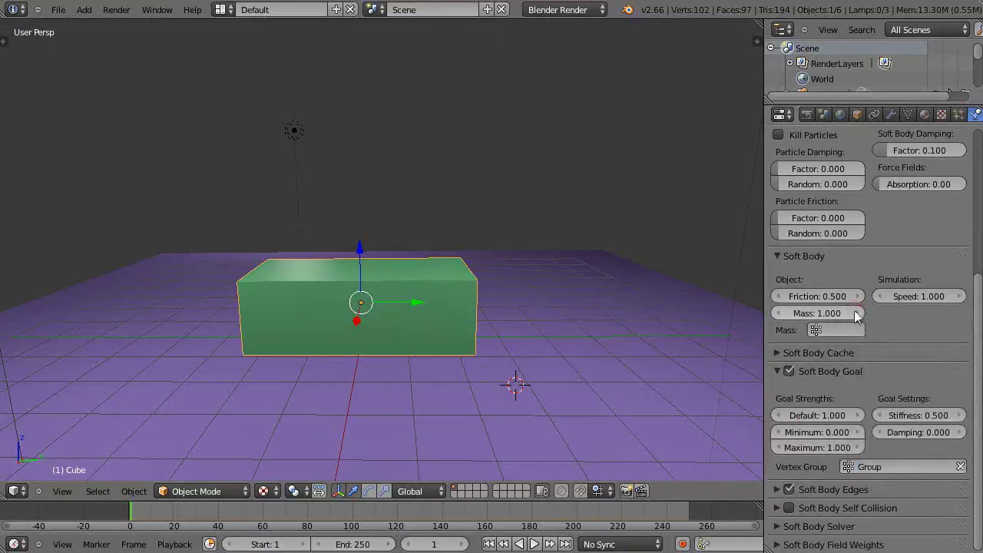
scroll(636, 353, down, 1)
scroll(637, 354, up, 2)
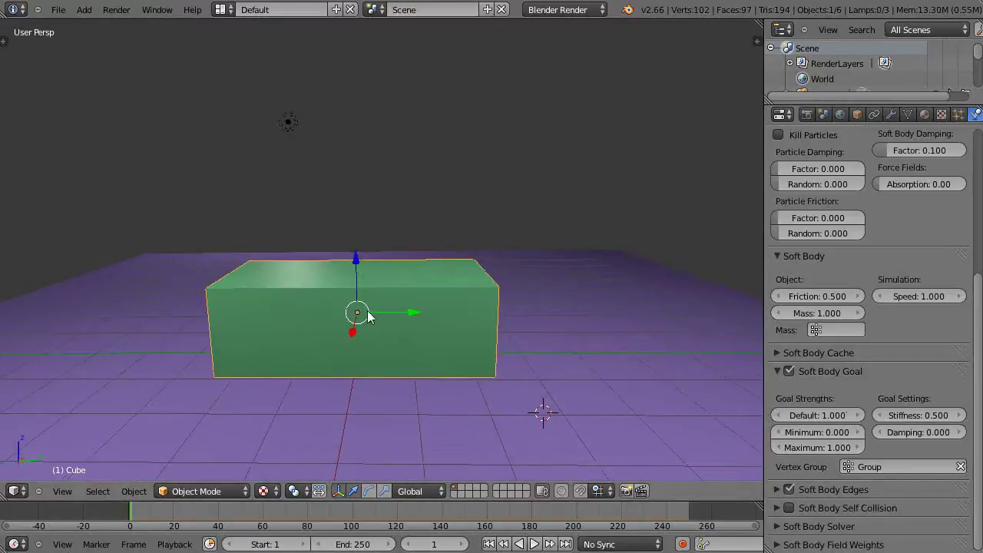
- Re-assign the box's vertices to Group in Edit Mode
key(Tab)
click(909, 114)
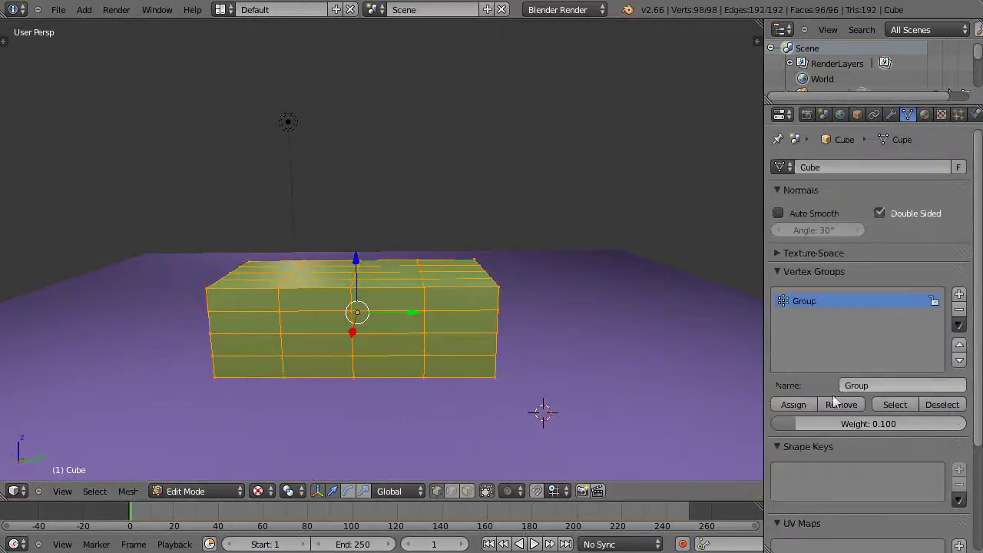
click(794, 404)
key(Tab)
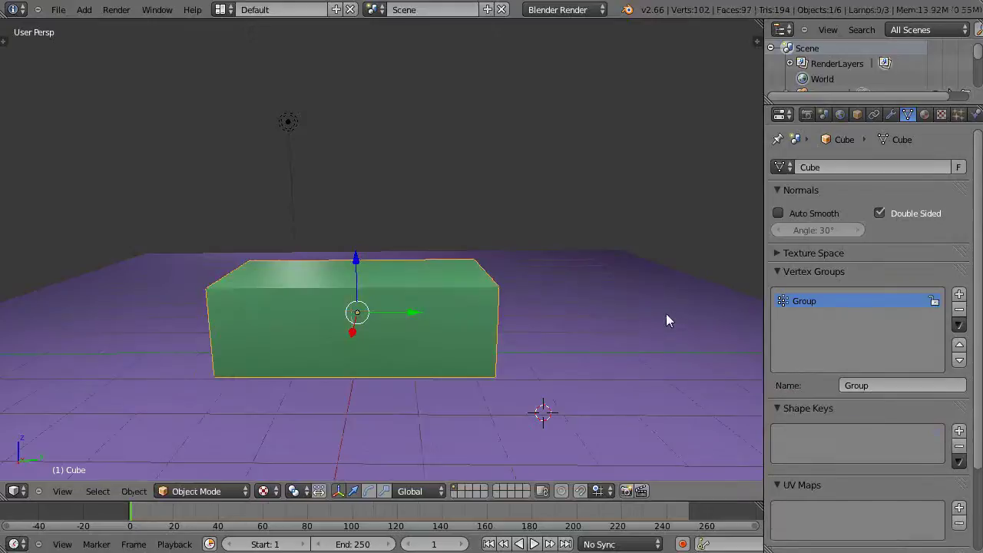
- Raise the soft body edge spring Pull from 0.500 to 0.999
click(975, 114)
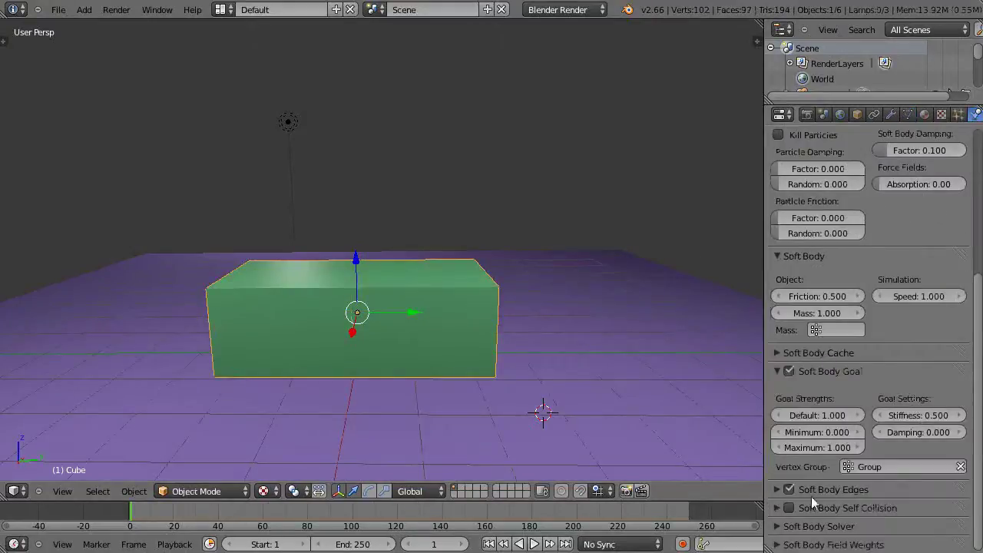
click(779, 489)
scroll(856, 390, down, 3)
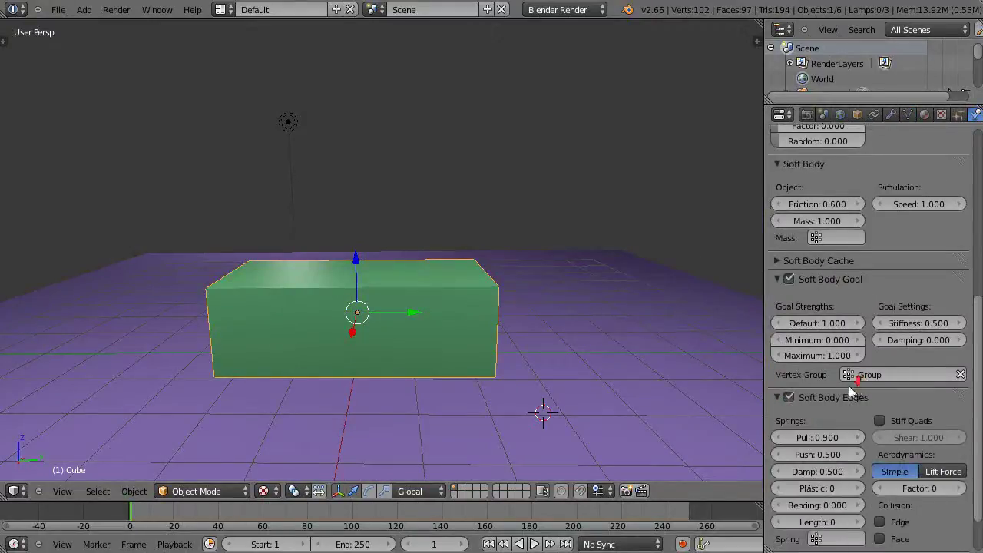
scroll(850, 391, down, 2)
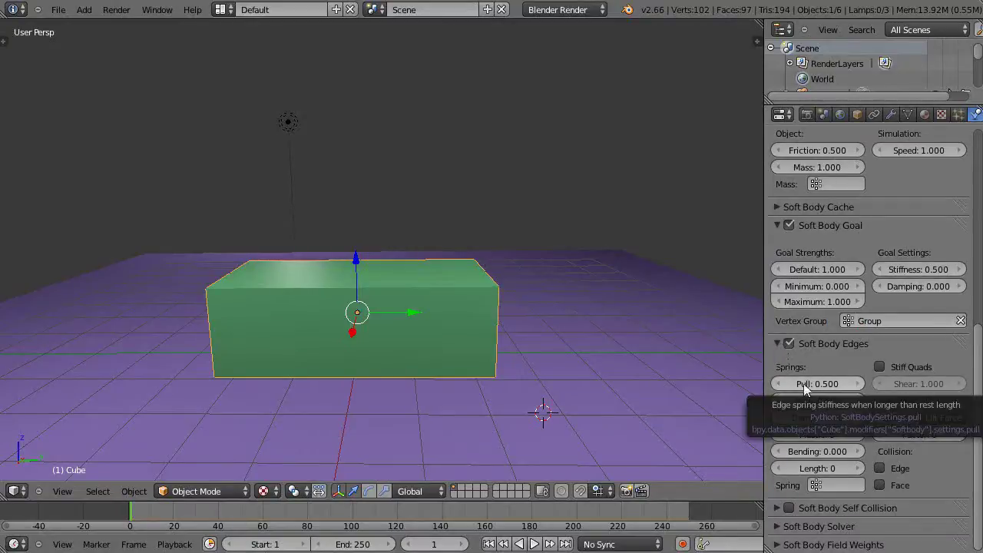
drag(804, 388, 852, 388)
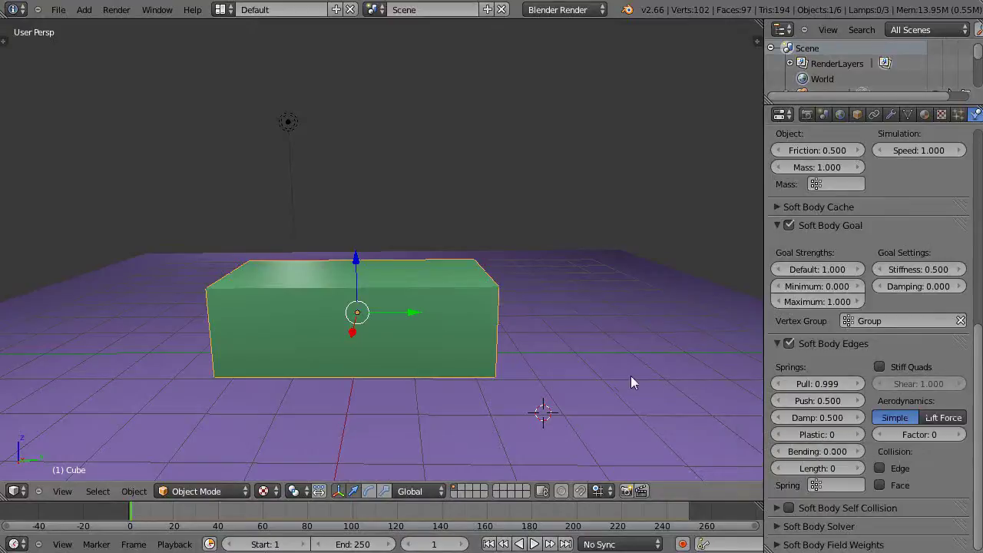
- Add a new plane to the right of the box
key(Tab)
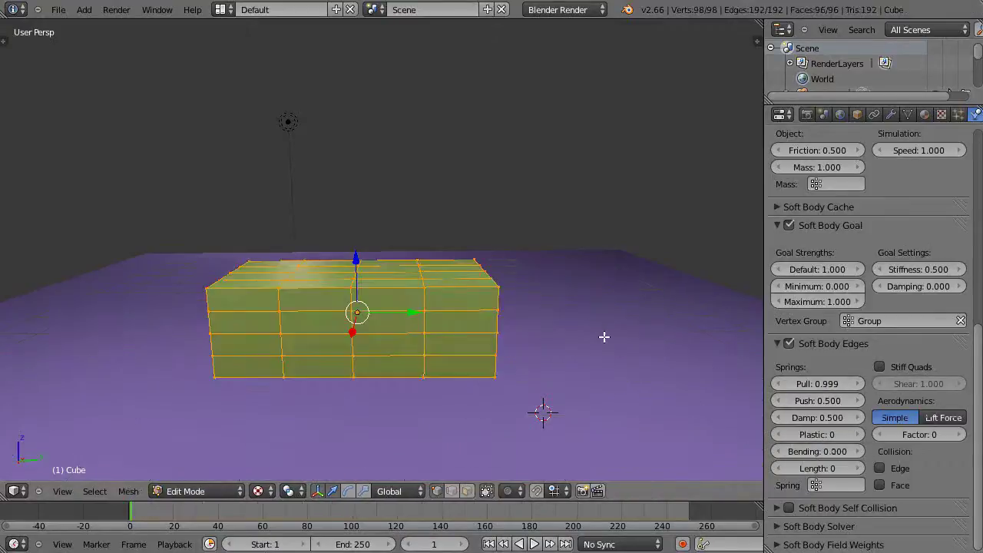
key(Tab)
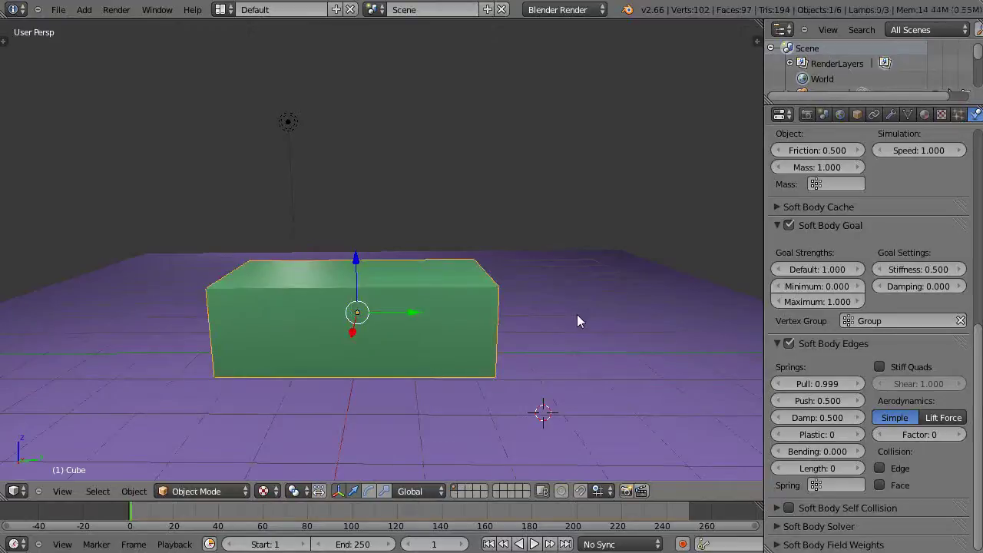
click(577, 315)
key(shift+a)
mouse_move(577, 314)
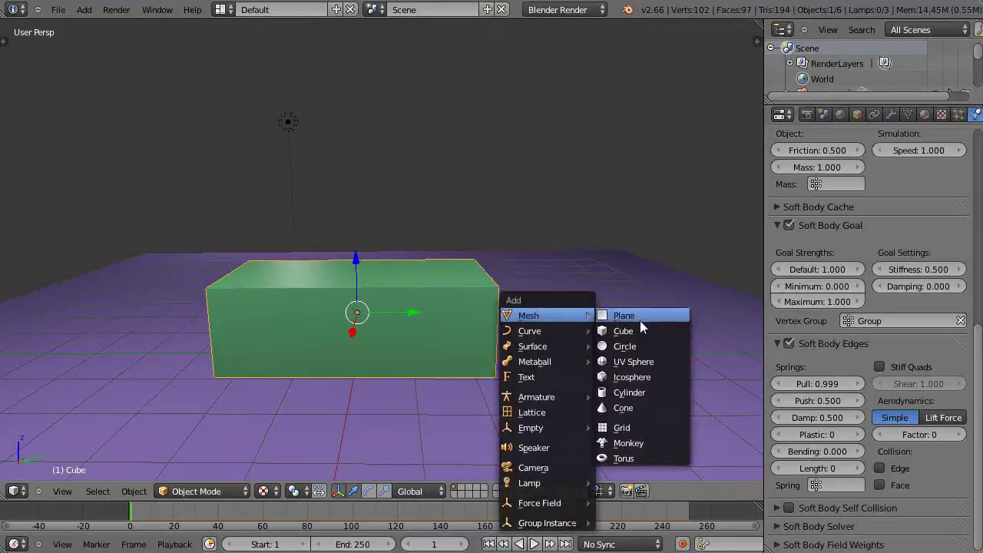
click(628, 317)
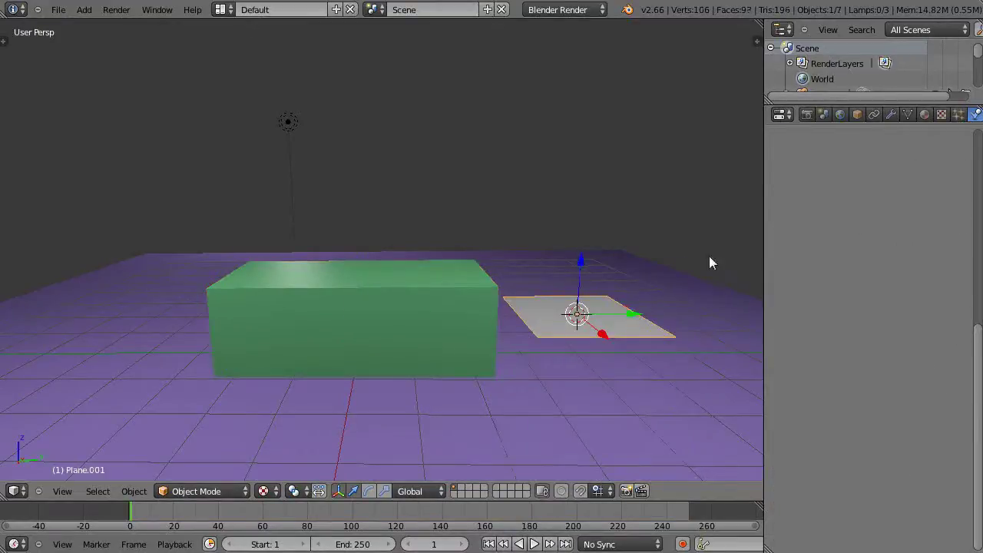
- Rotate the plane upright around X and scale it up into a tall wall
key(r)
key(x)
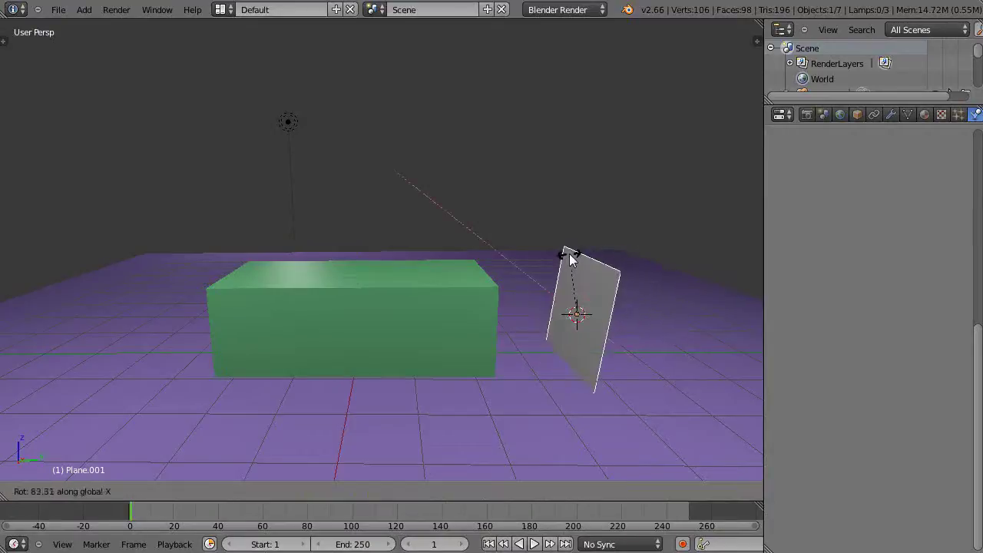
click(569, 259)
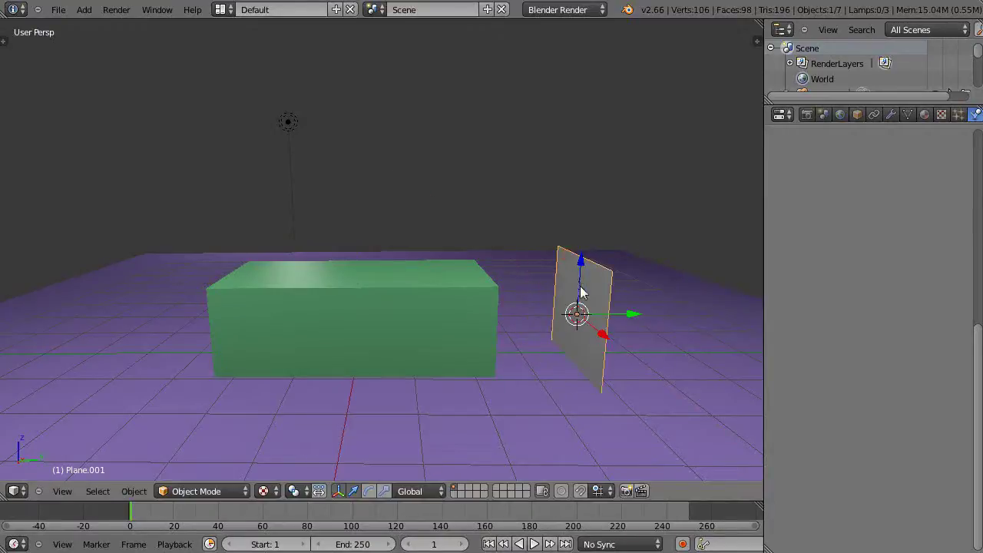
key(s)
click(642, 339)
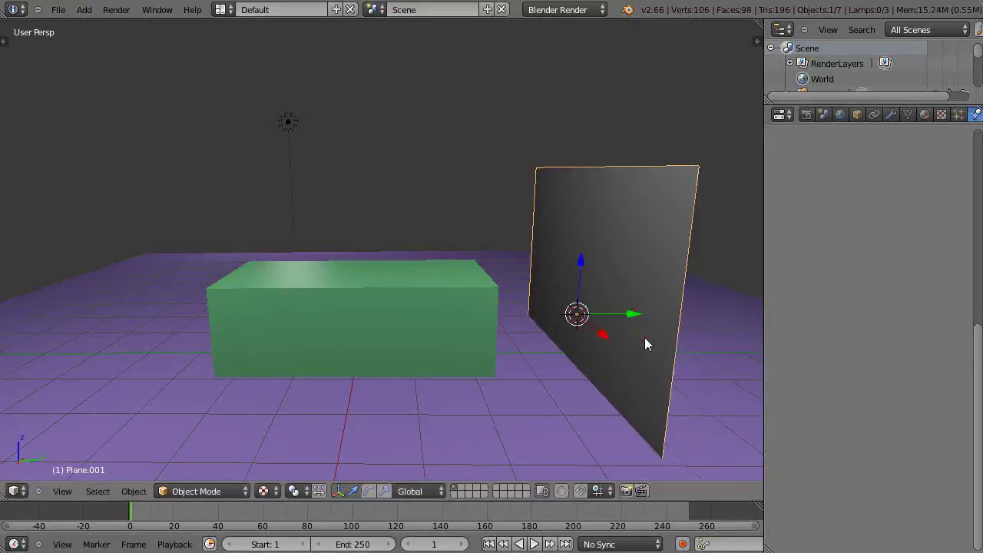
middle_drag(645, 343, 611, 343)
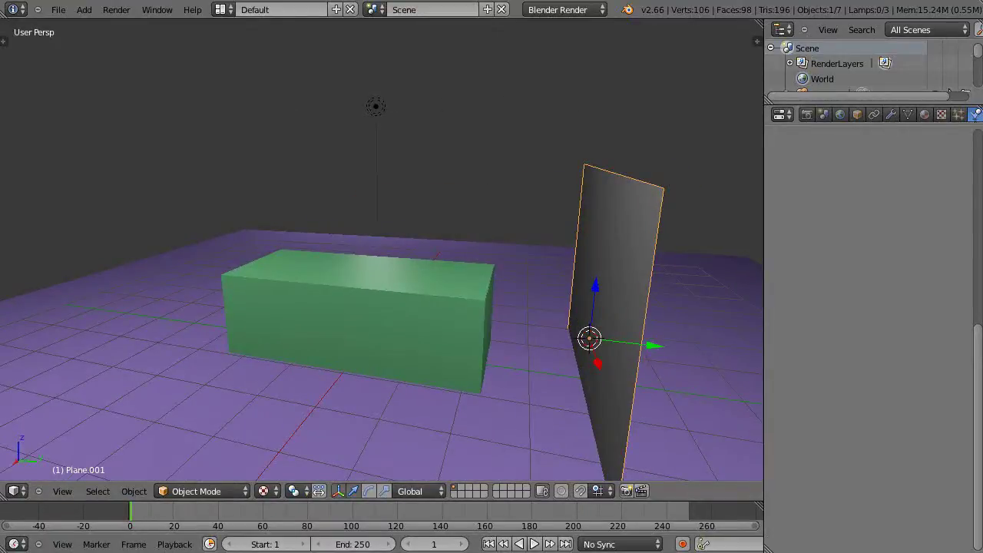
click(976, 114)
- Enable Collision on the wall plane and test-play the animation back to frame 1
click(818, 204)
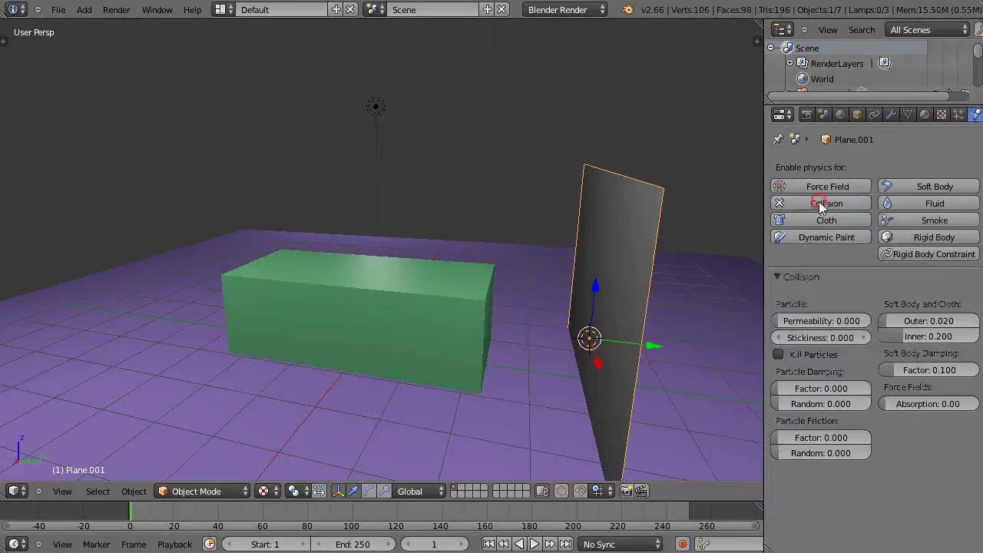
middle_drag(737, 284, 756, 280)
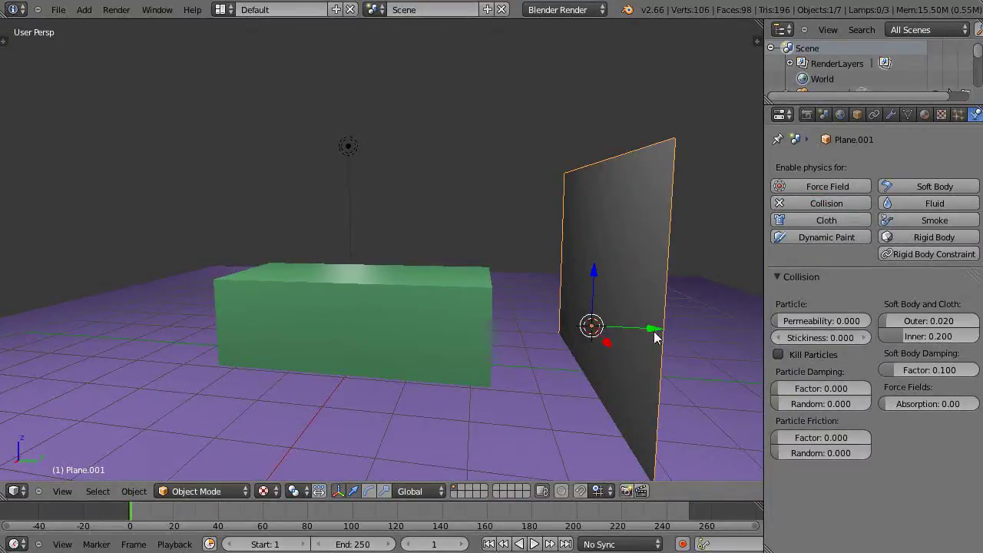
key(alt+a)
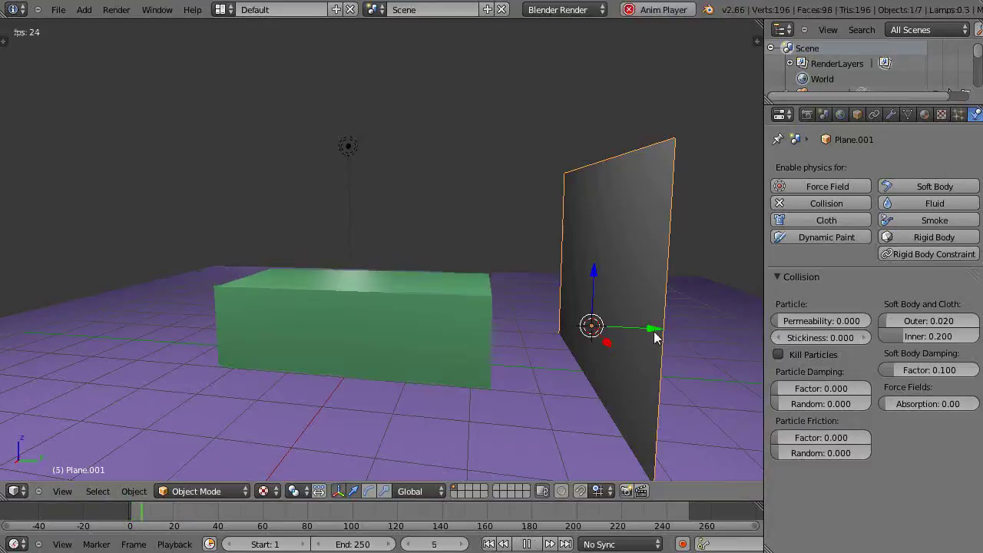
drag(655, 330, 631, 342)
right_click(631, 341)
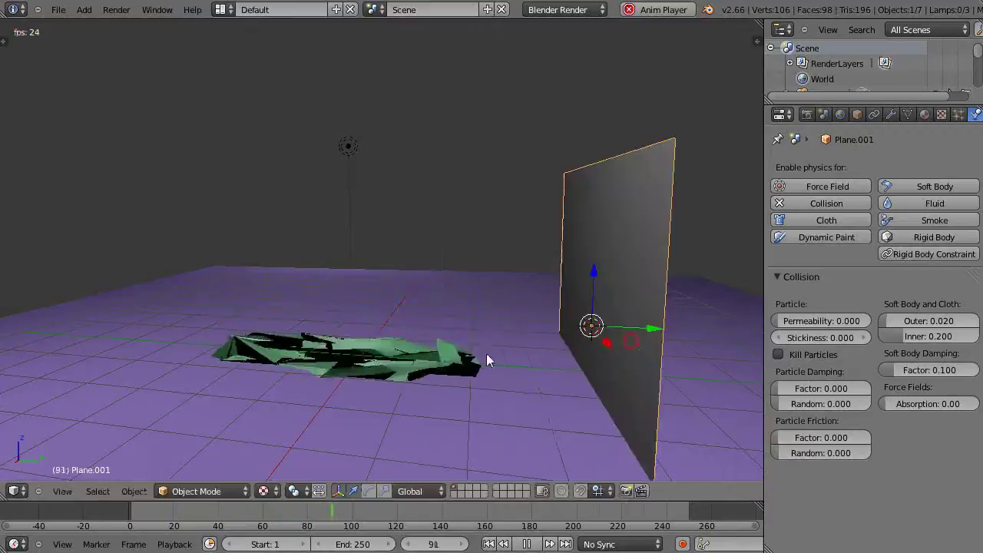
key(Escape)
- Select the green cube and bring its Soft Body settings into view
right_click(415, 354)
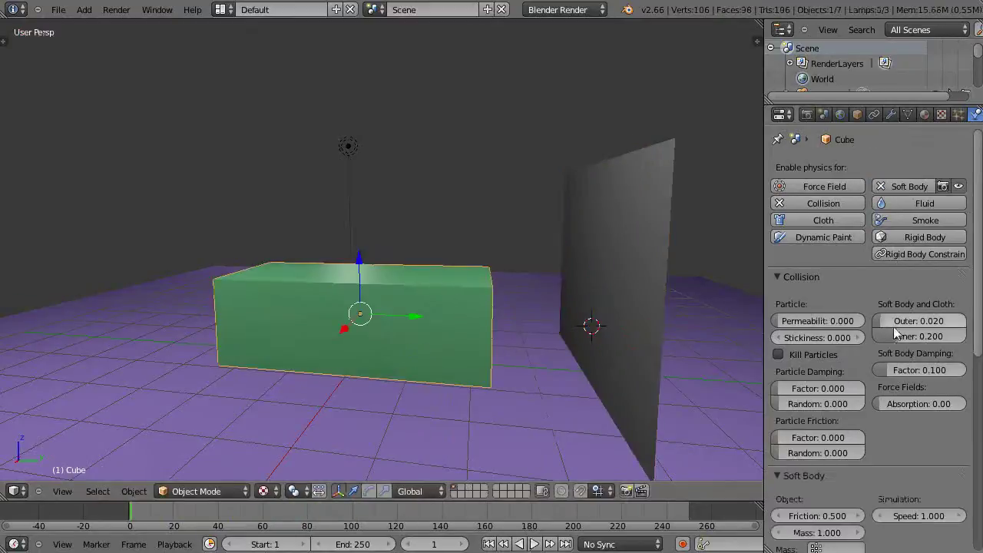
scroll(903, 381, down, 1)
scroll(904, 383, up, 1)
scroll(906, 376, down, 6)
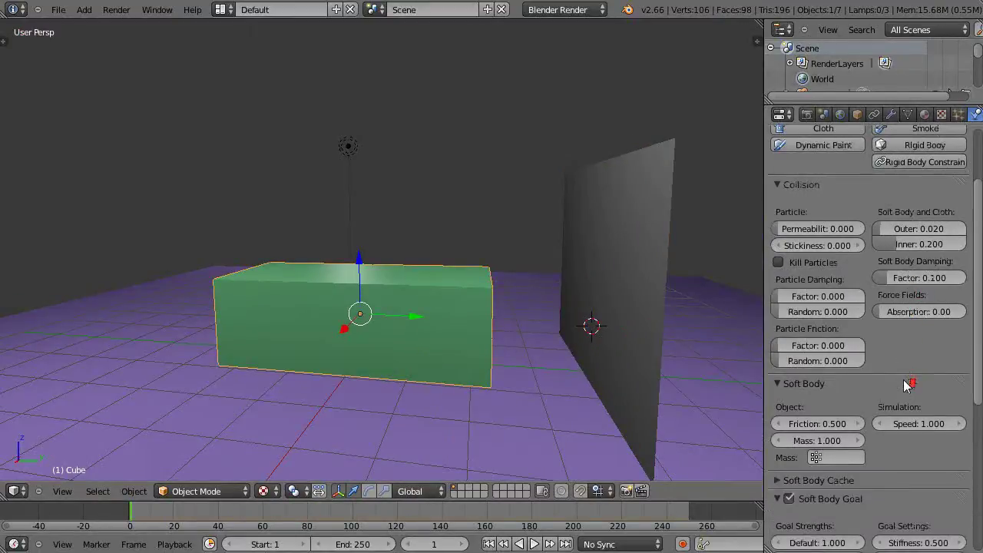
- Lower the soft body goal stiffness to 0.400 and enable Stiff Quads
scroll(886, 421, down, 4)
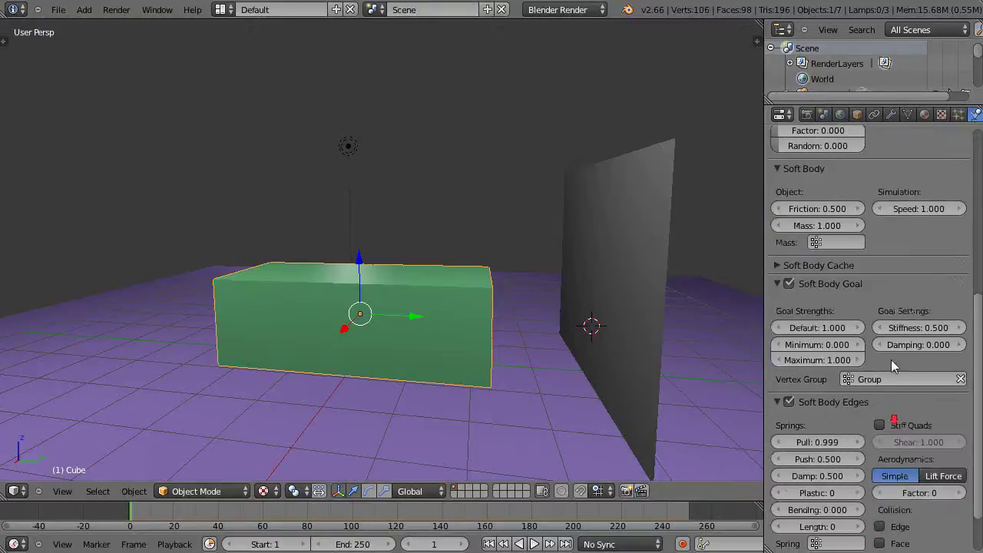
click(890, 327)
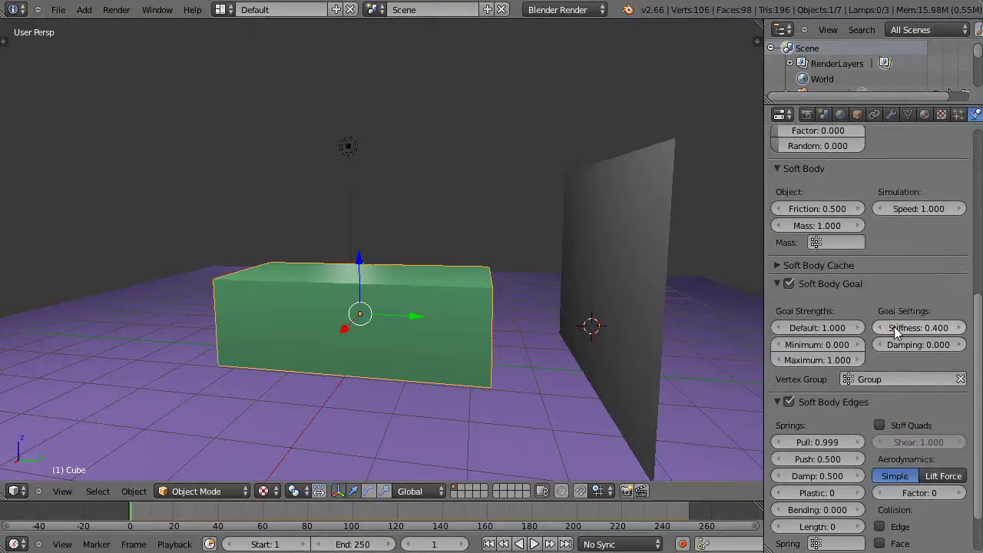
scroll(892, 425, down, 2)
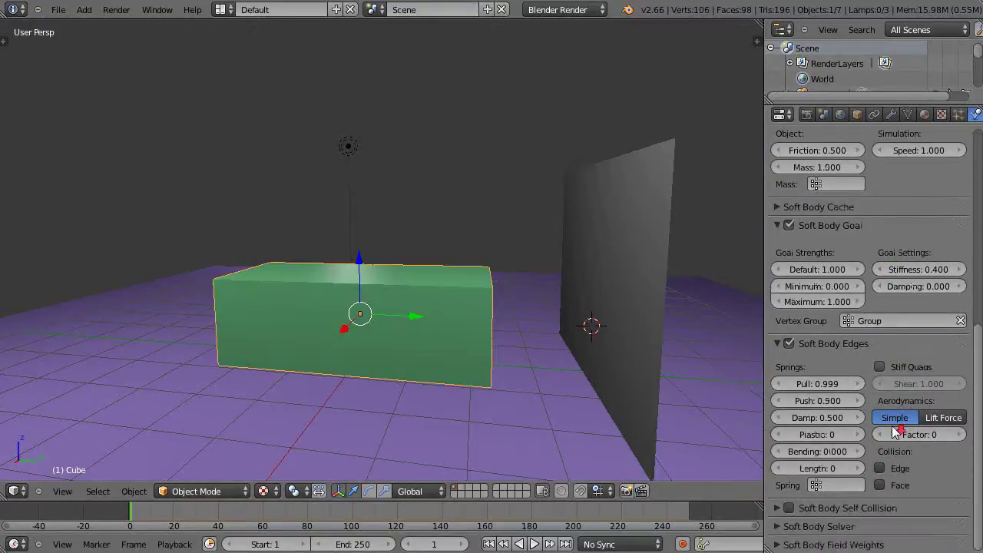
click(880, 368)
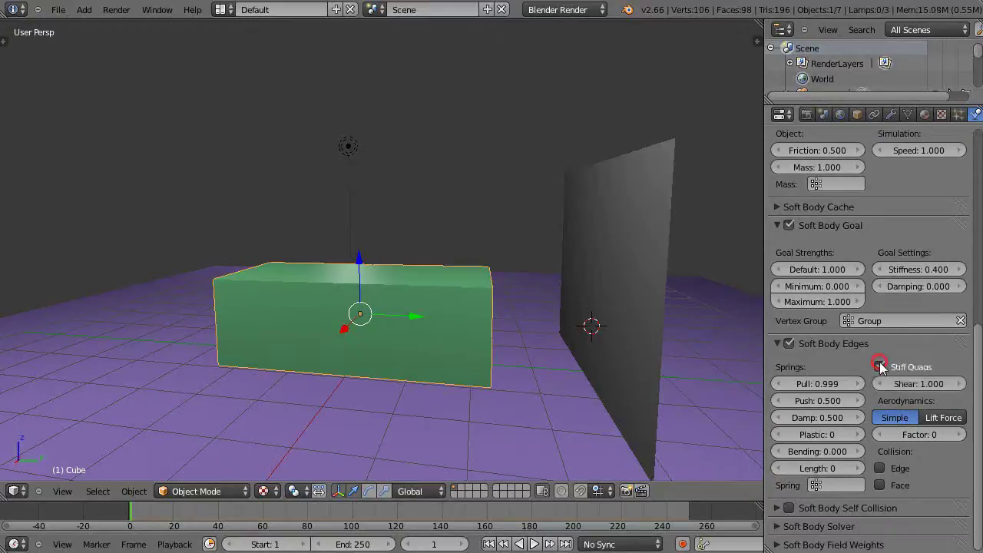
- Preview the soft body animation, stop at the start, and enter Edit Mode
key(alt+a)
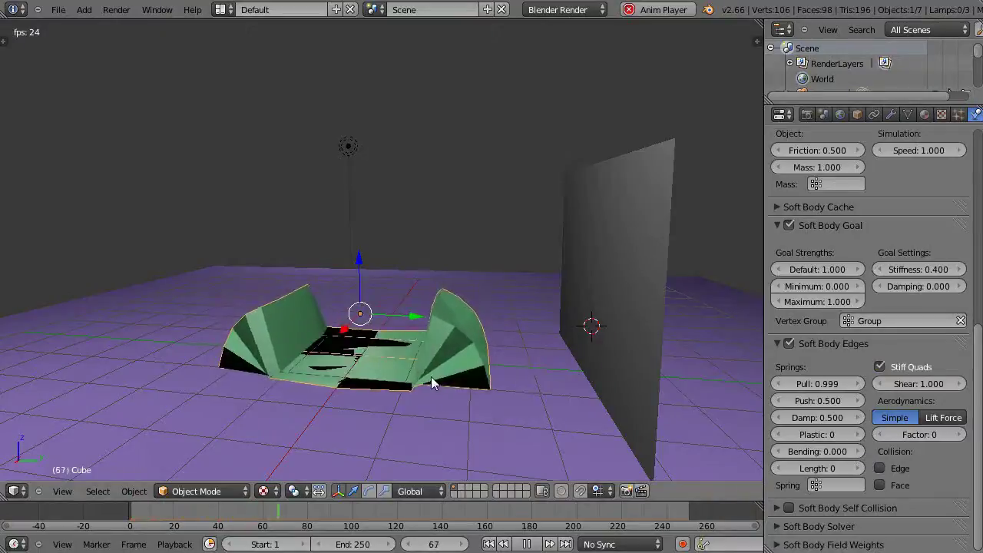
key(Escape)
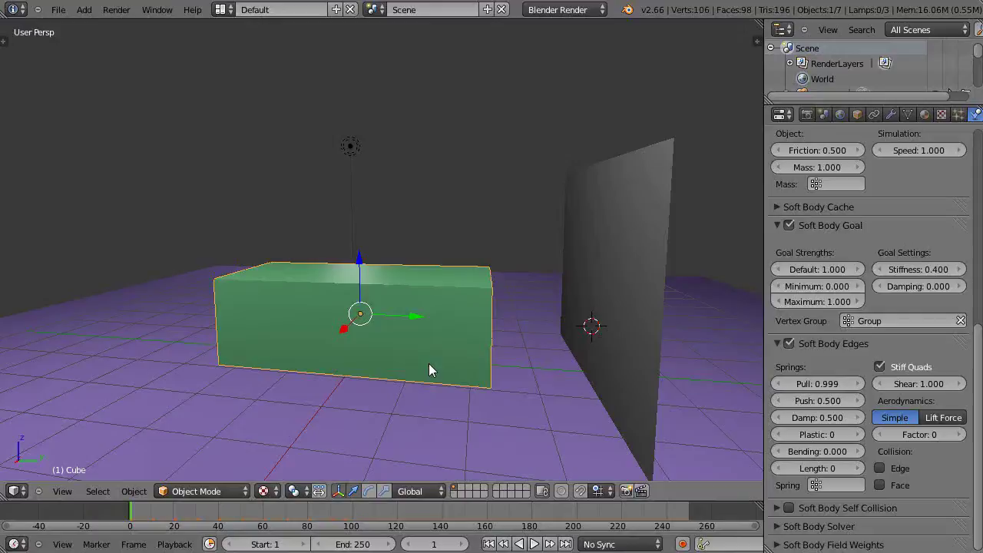
key(Tab)
- Orbit around the cube in Edit Mode to inspect its subdivided vertex grid
middle_drag(428, 363, 478, 504)
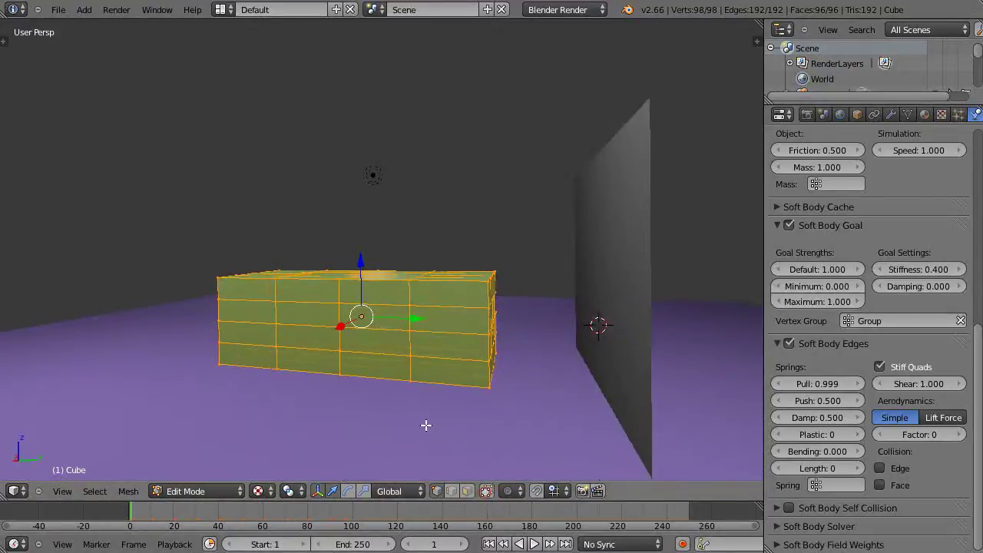
scroll(426, 415, up, 2)
middle_drag(423, 410, 554, 350)
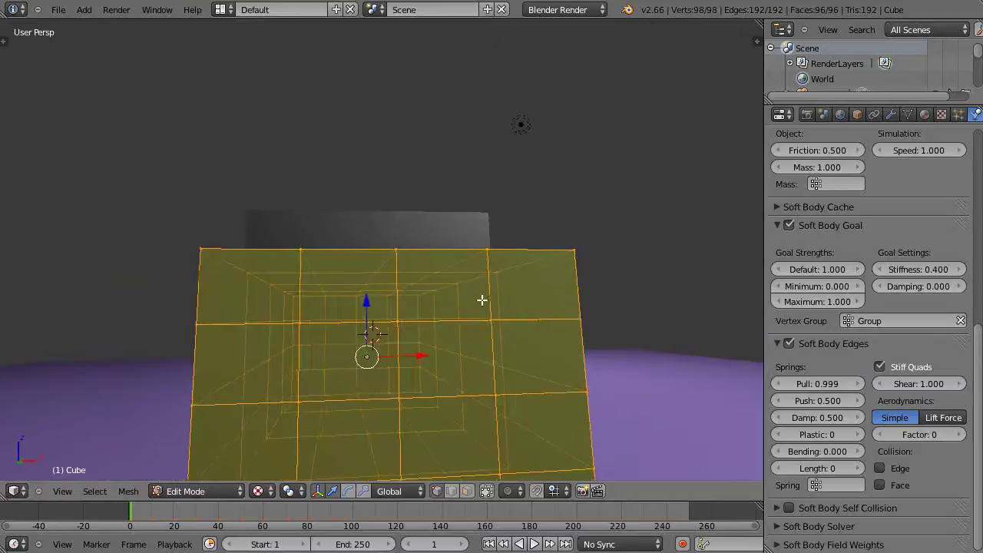
middle_drag(481, 301, 451, 310)
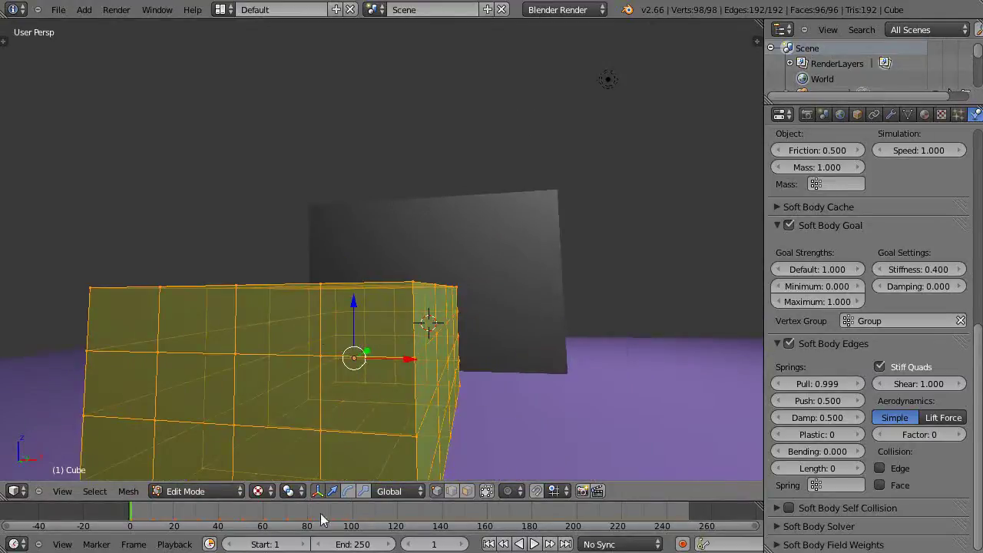
middle_drag(414, 365, 380, 414)
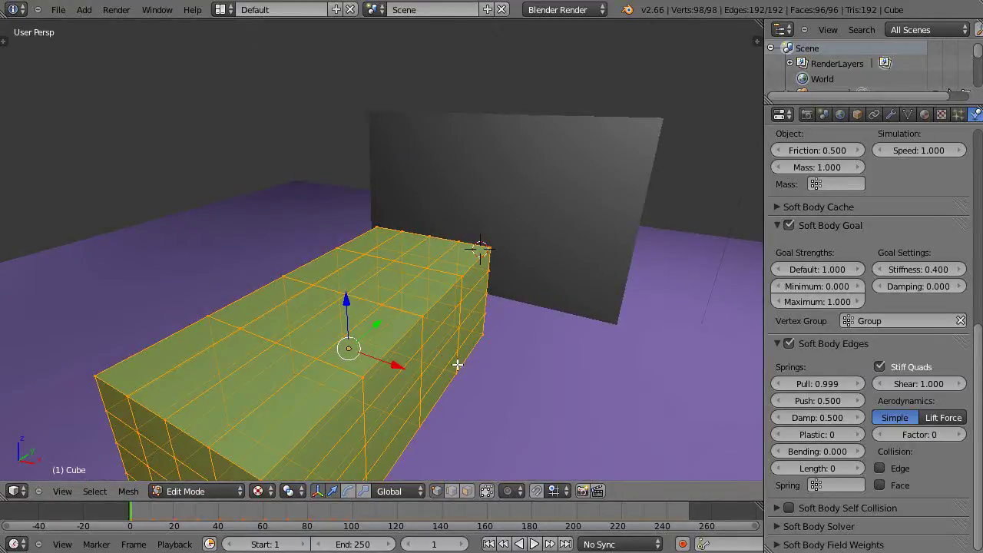
middle_drag(456, 362, 382, 369)
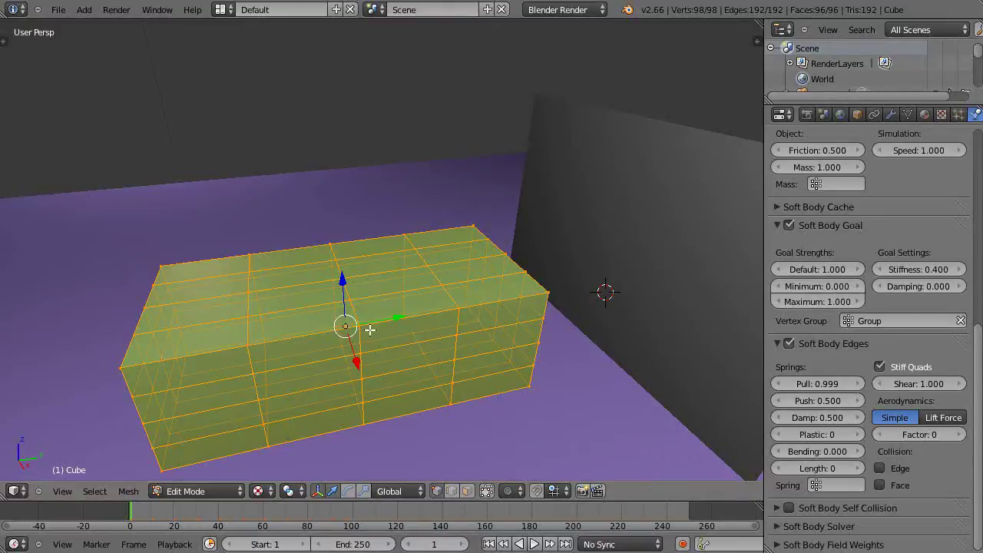
- Start picking vertices on the cube's top, then restart from a single vertex
right_click(248, 314)
shift+right_click(250, 272)
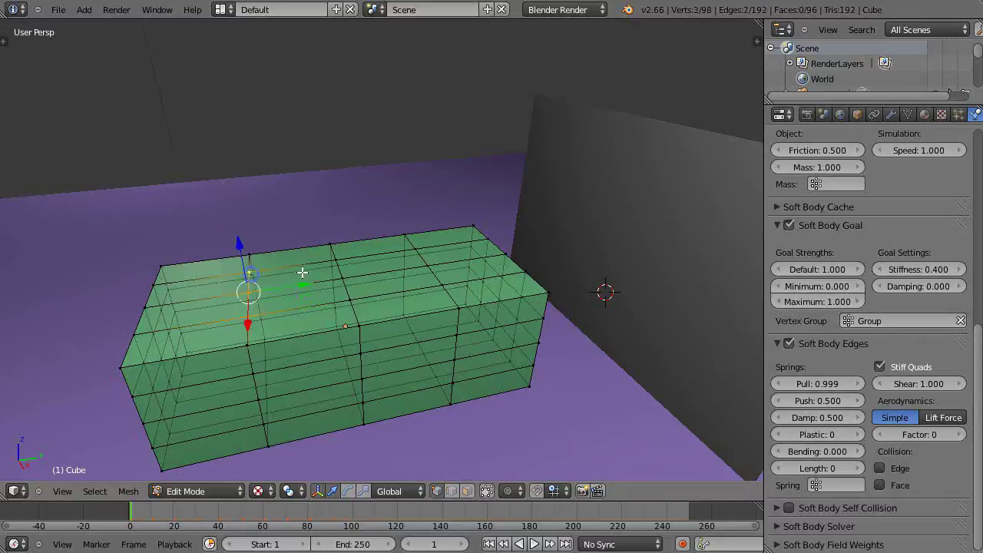
shift+right_click(328, 261)
shift+right_click(349, 302)
shift+right_click(341, 280)
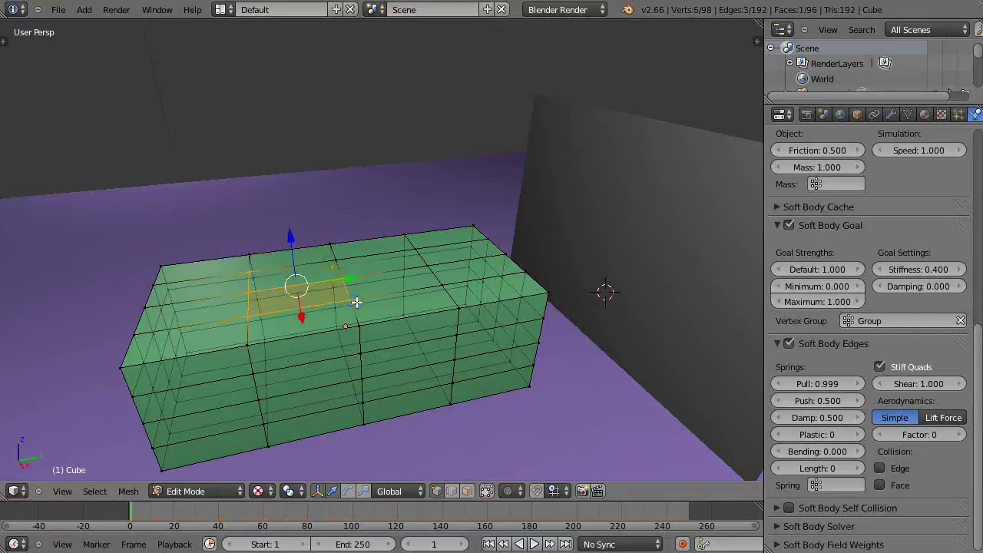
right_click(336, 261)
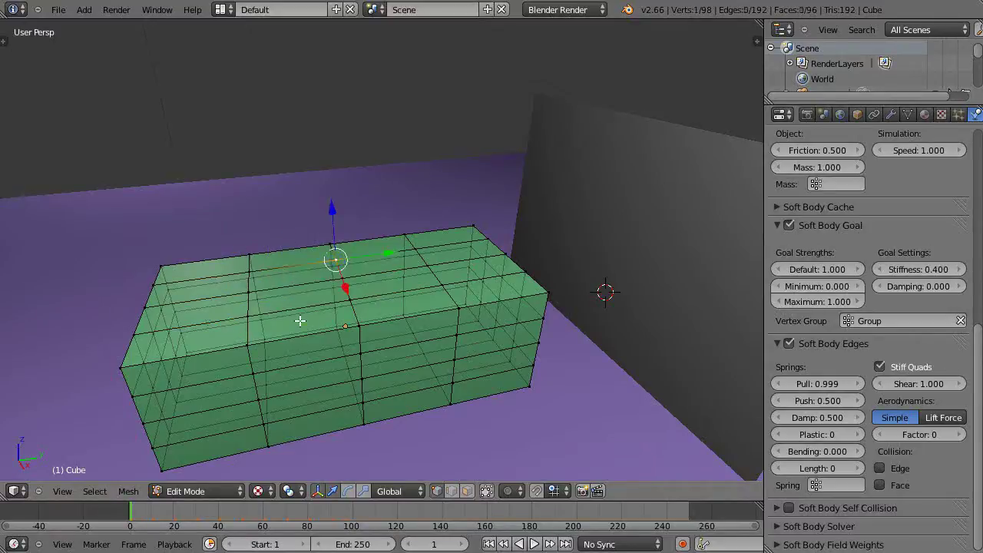
- Select the vertices forming a four-face patch across the middle of the top
middle_drag(299, 320, 288, 322)
right_click(258, 259)
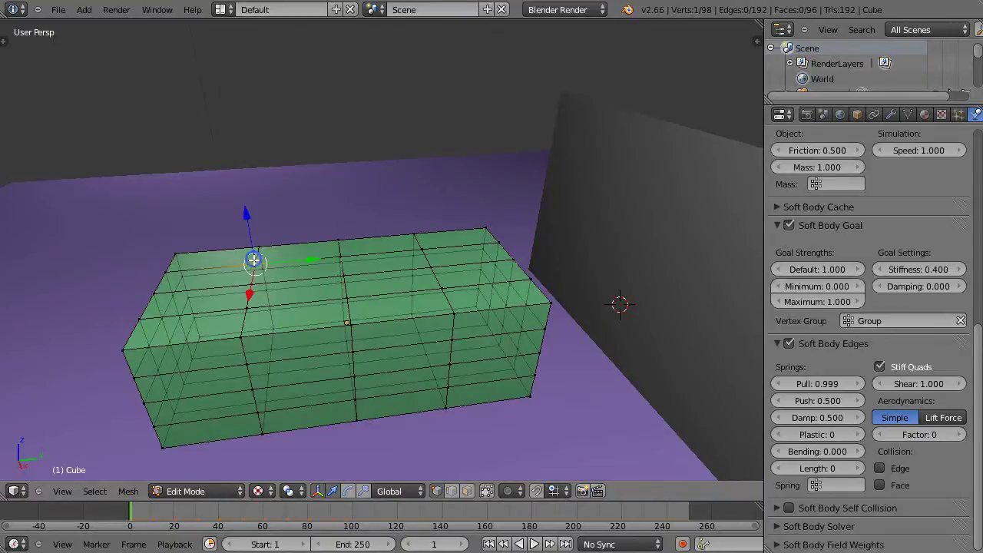
shift+right_click(250, 287)
shift+right_click(246, 309)
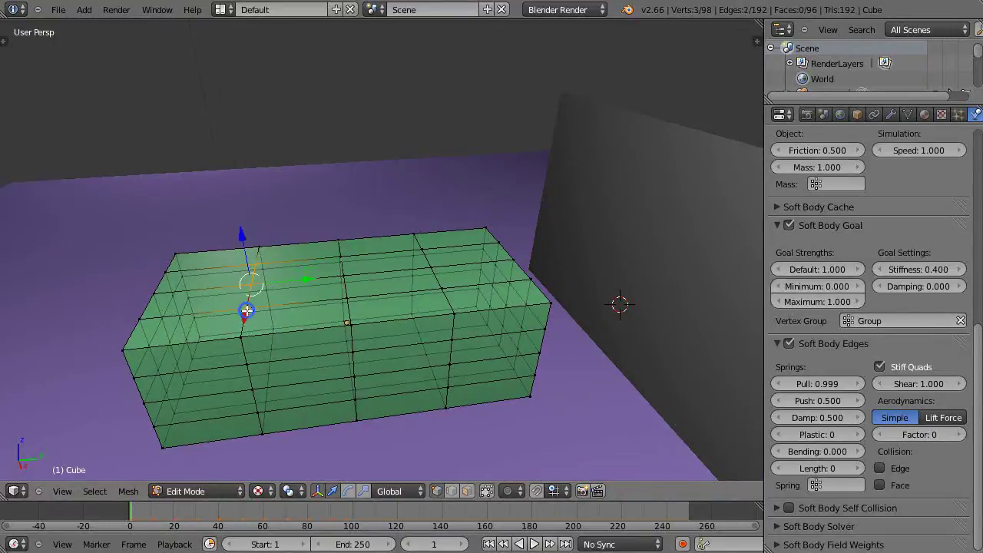
shift+right_click(342, 260)
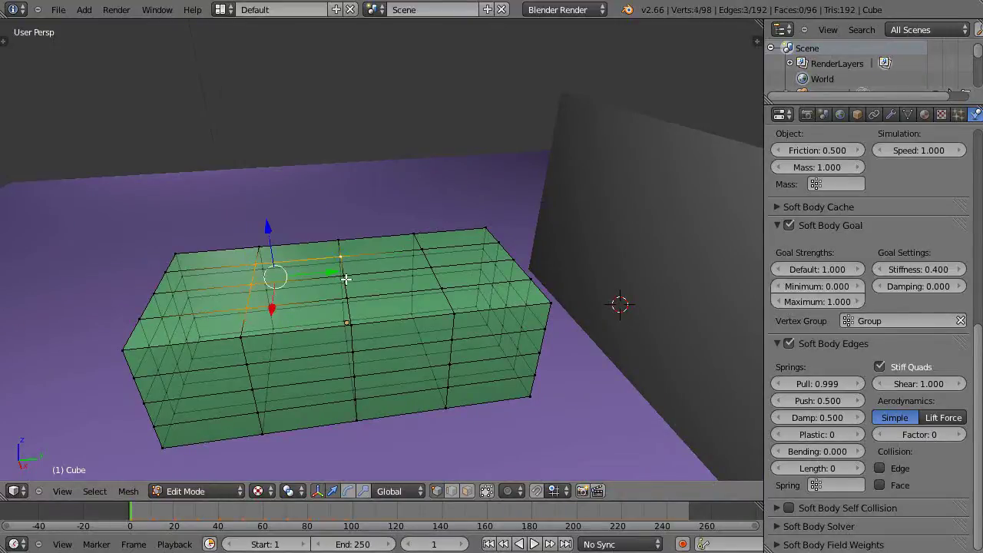
shift+right_click(344, 277)
shift+right_click(346, 297)
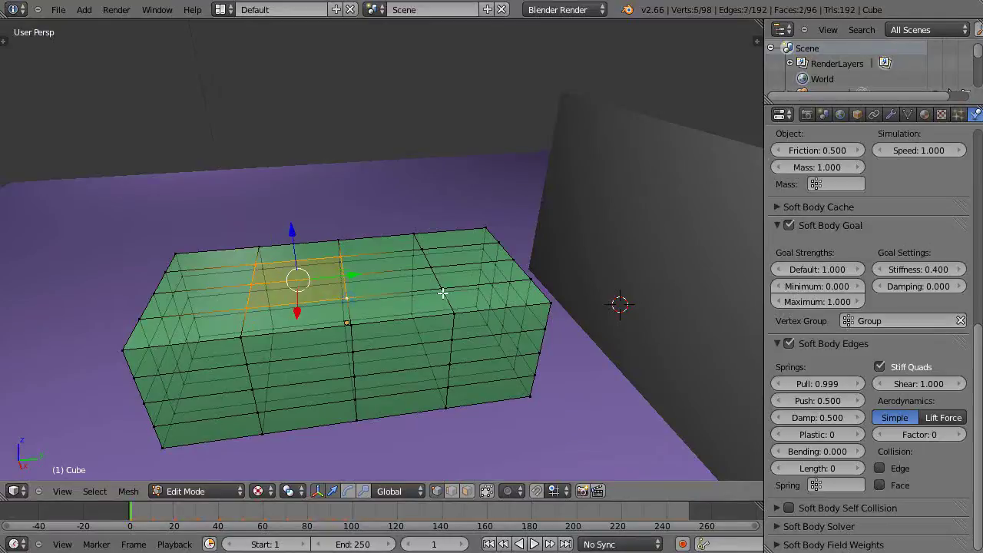
shift+right_click(443, 287)
shift+right_click(429, 268)
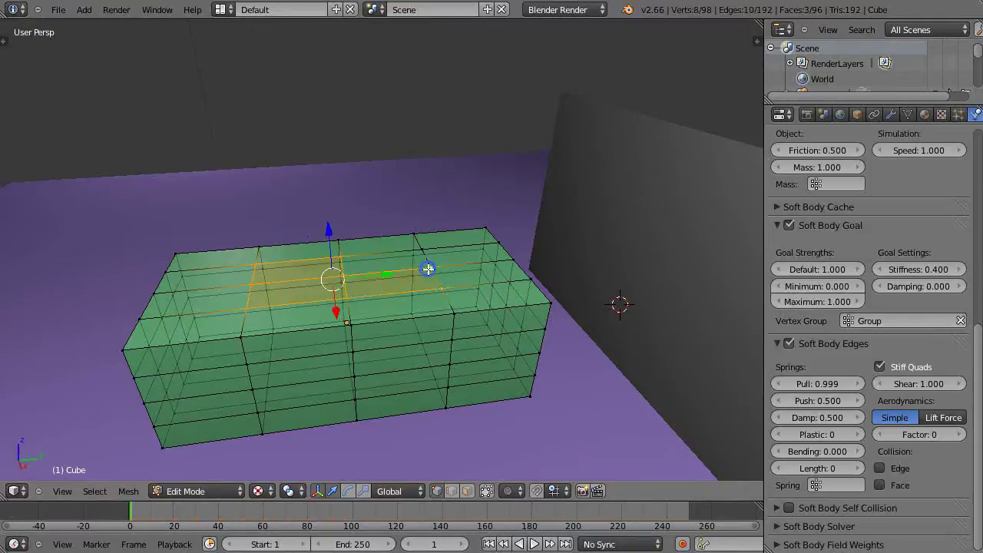
shift+right_click(424, 251)
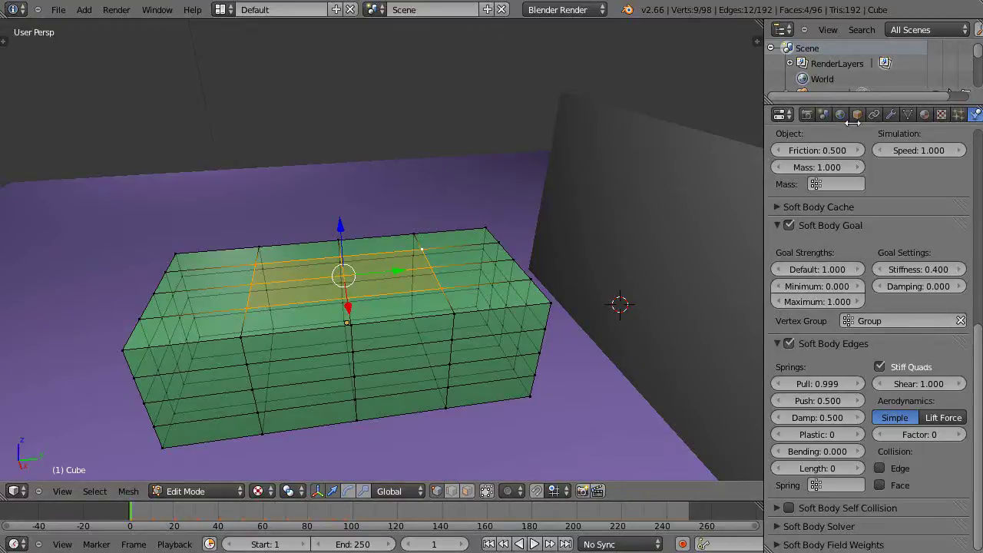
- Assign the selected top patch to Group at weight 0.95
click(906, 114)
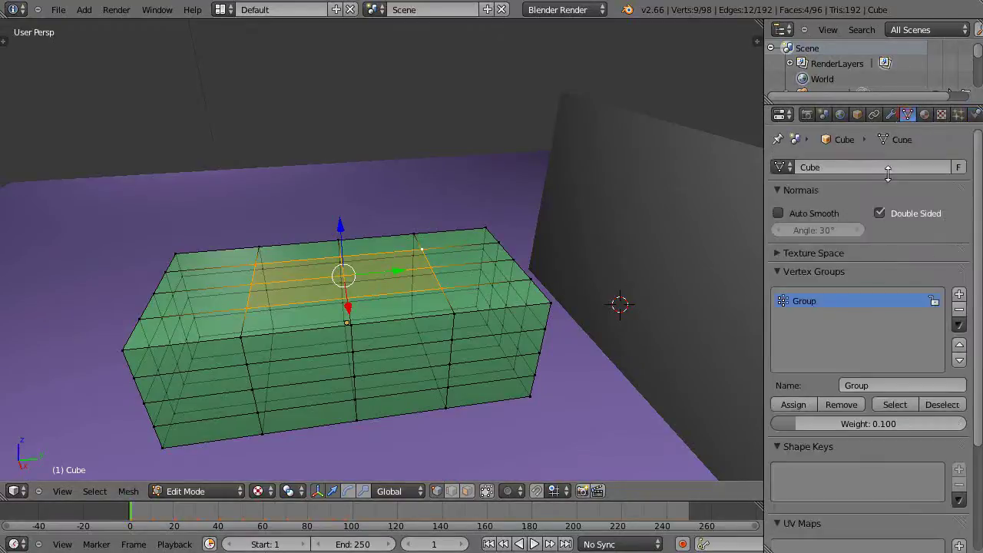
click(882, 427)
text(35)
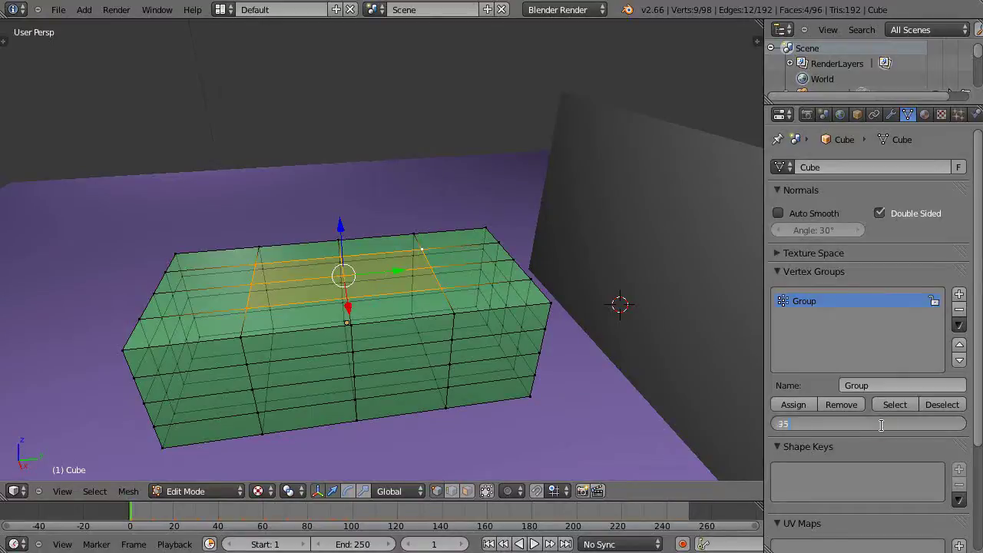
key(Return)
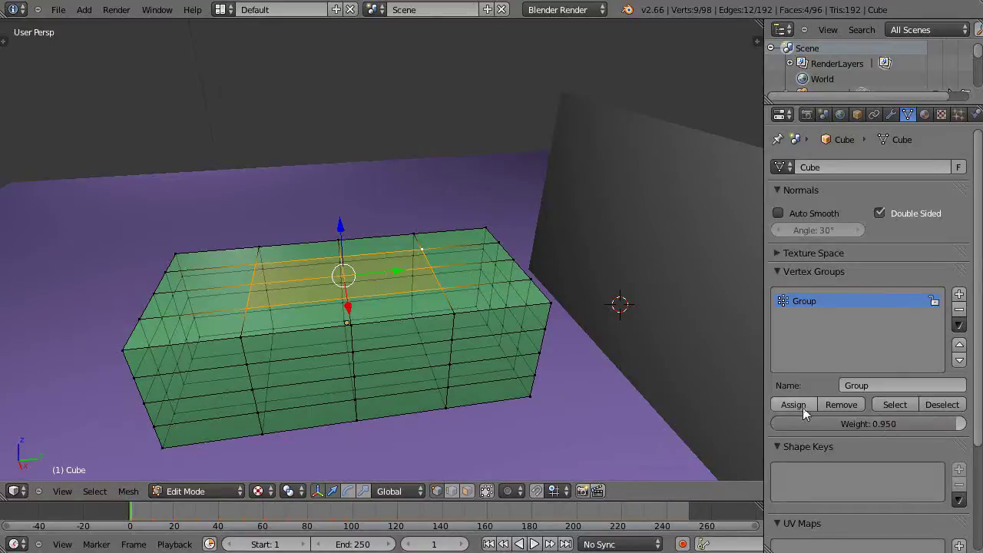
click(800, 405)
- Return to Object Mode and preview the soft body, stopping back at frame 1
key(Tab)
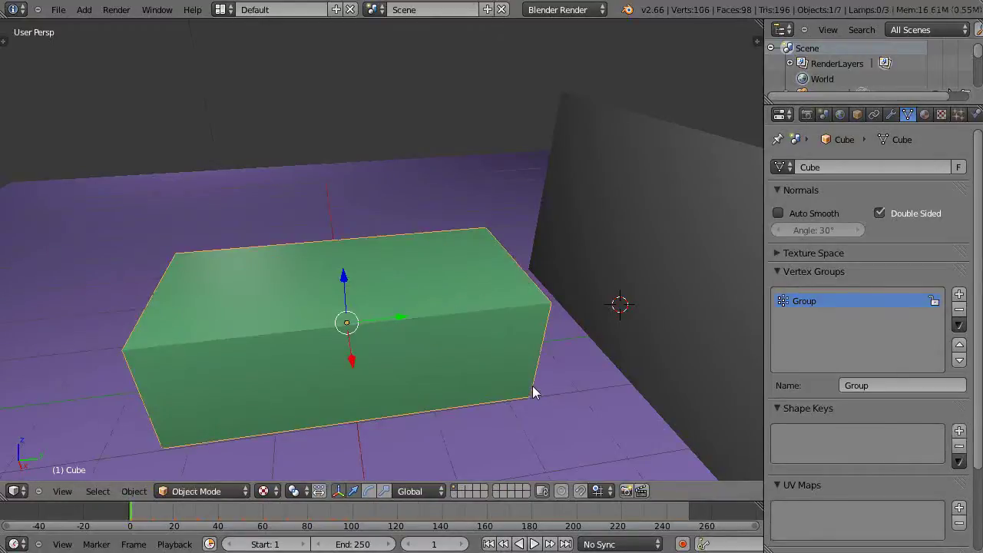
key(alt+a)
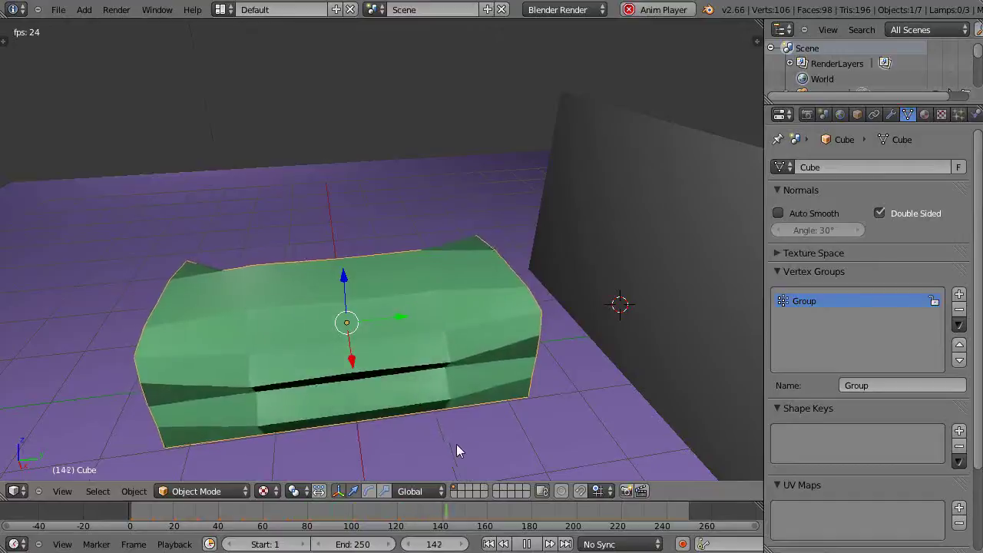
key(Escape)
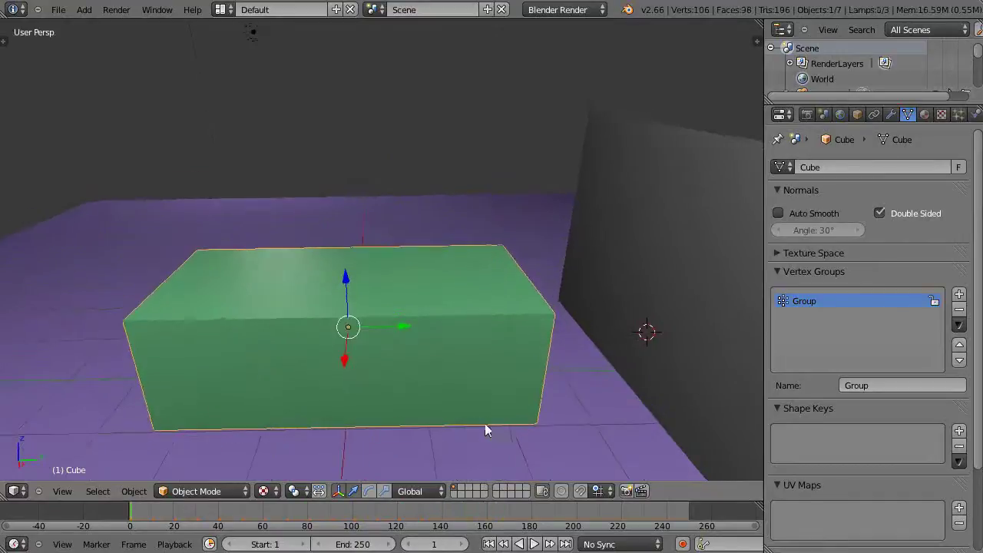
- Select the floor plane, then the upright wall plane Plane.001
scroll(491, 419, down, 4)
right_click(529, 307)
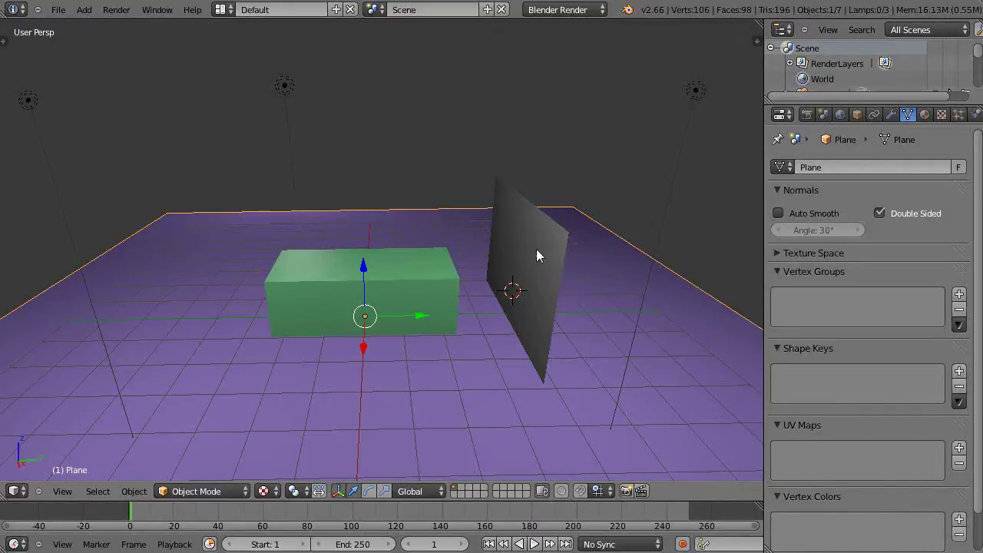
scroll(614, 297, down, 2)
middle_drag(615, 297, 494, 291)
right_click(494, 291)
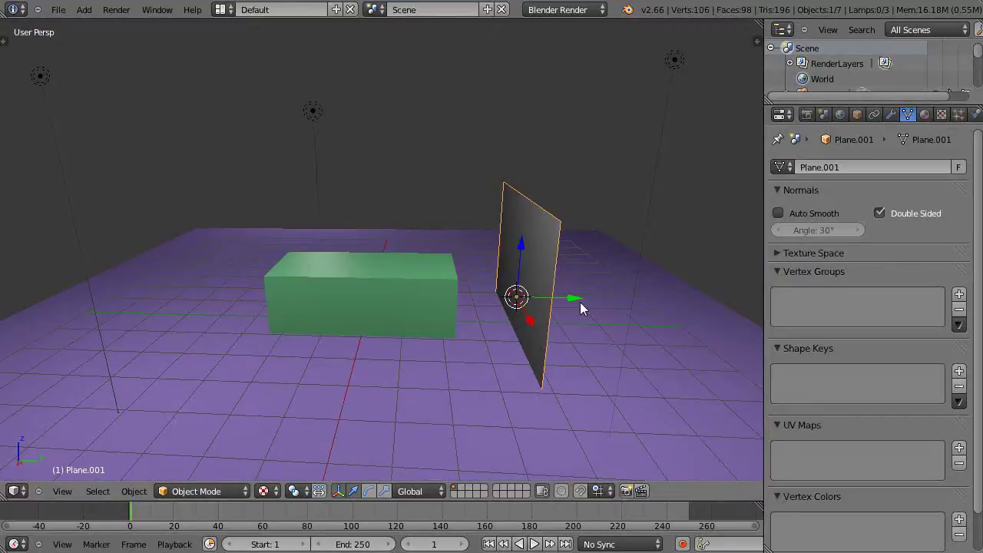
- Play the animation while sliding the wall along Y toward the box
key(alt+a)
mouse_move(578, 298)
mouse_down()
mouse_move(554, 299)
mouse_move(593, 296)
mouse_up()
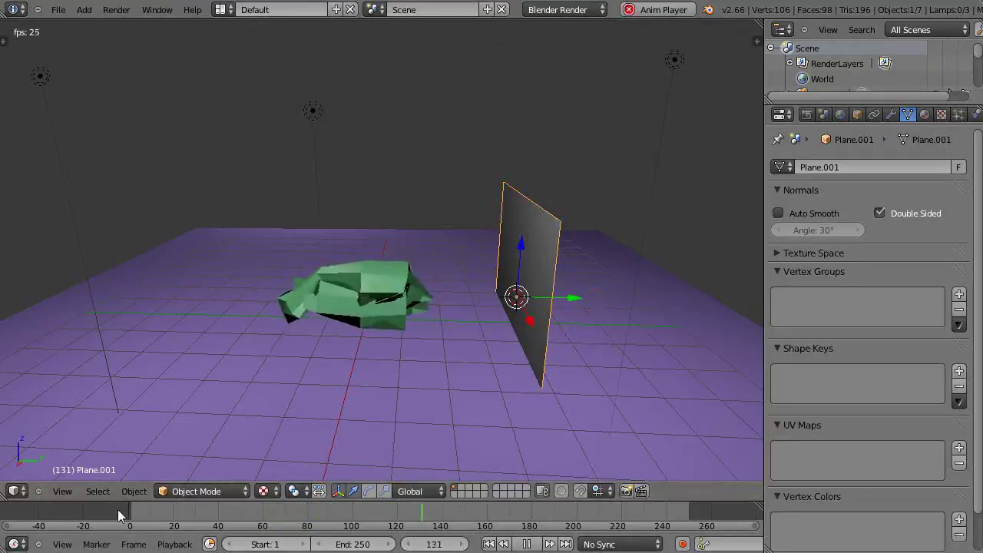
click(131, 511)
drag(573, 299, 560, 337)
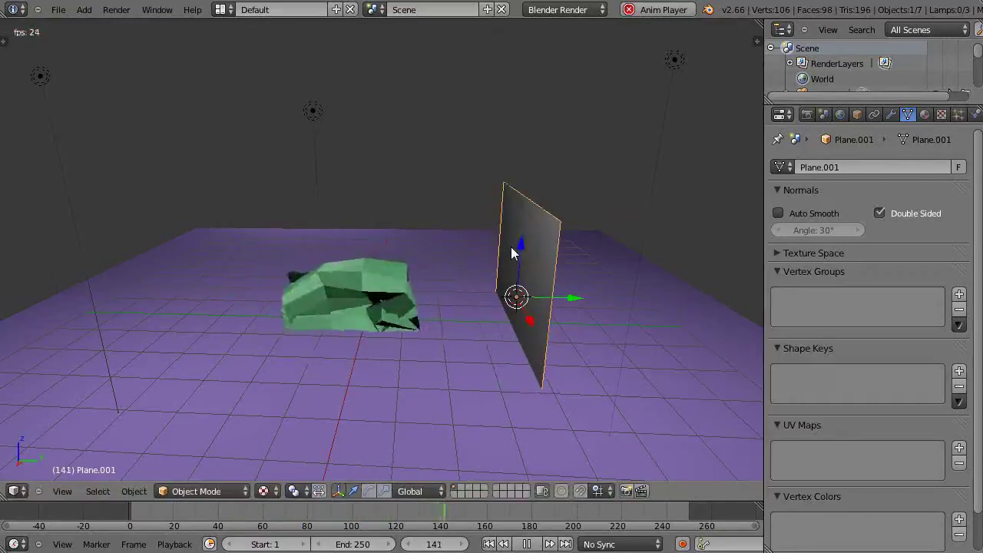
- Subdivide the wall mesh twice in Edit Mode, making an 8×8 grid
key(Tab)
key(w)
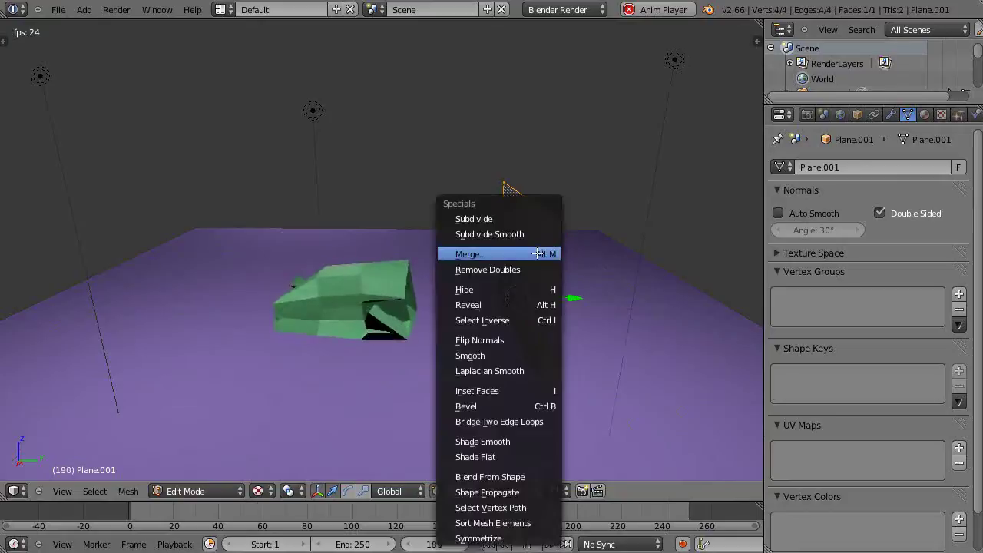
click(511, 219)
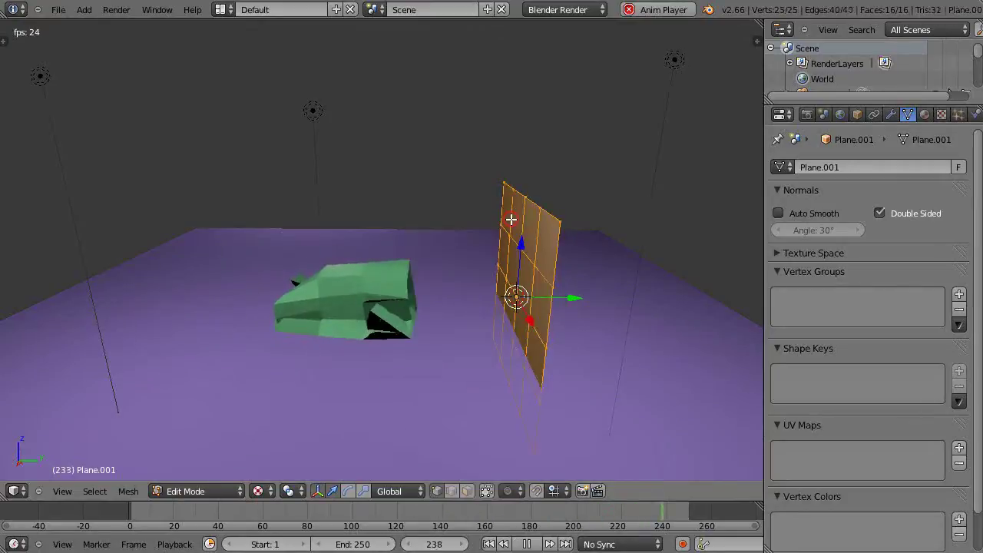
key(w)
click(511, 218)
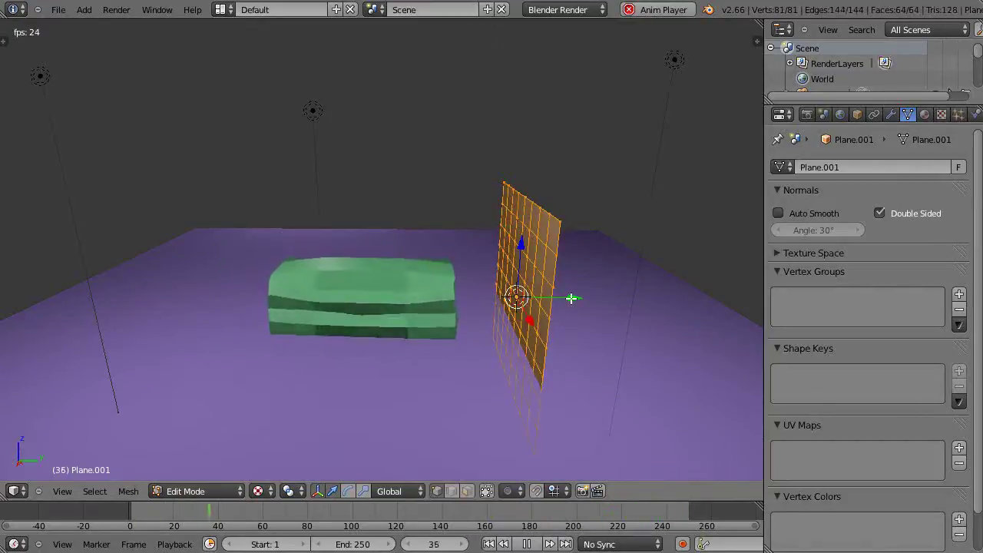
key(Tab)
- Slide the wall along Y against the box's right end and stop playback at frame 1
drag(573, 298, 513, 313)
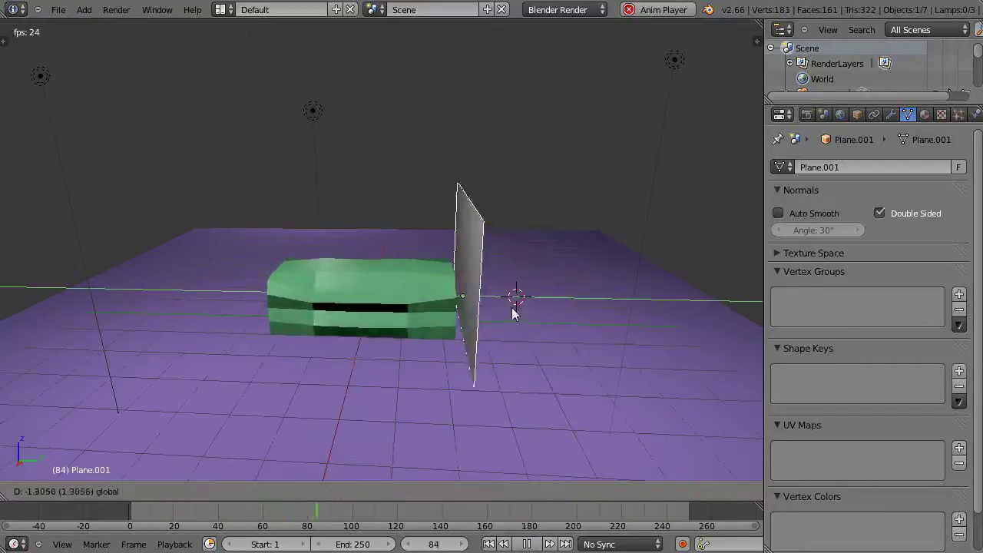
key(Escape)
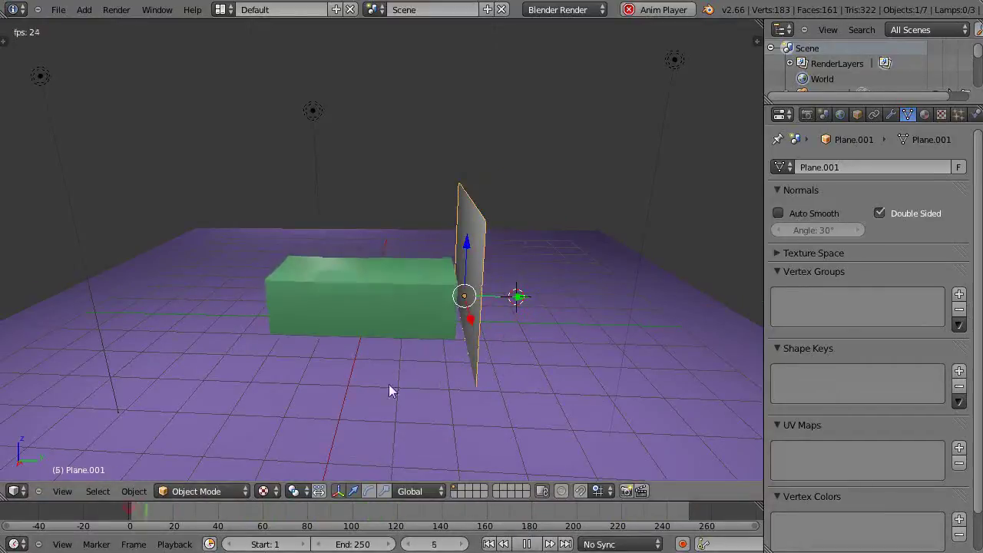
drag(516, 297, 521, 366)
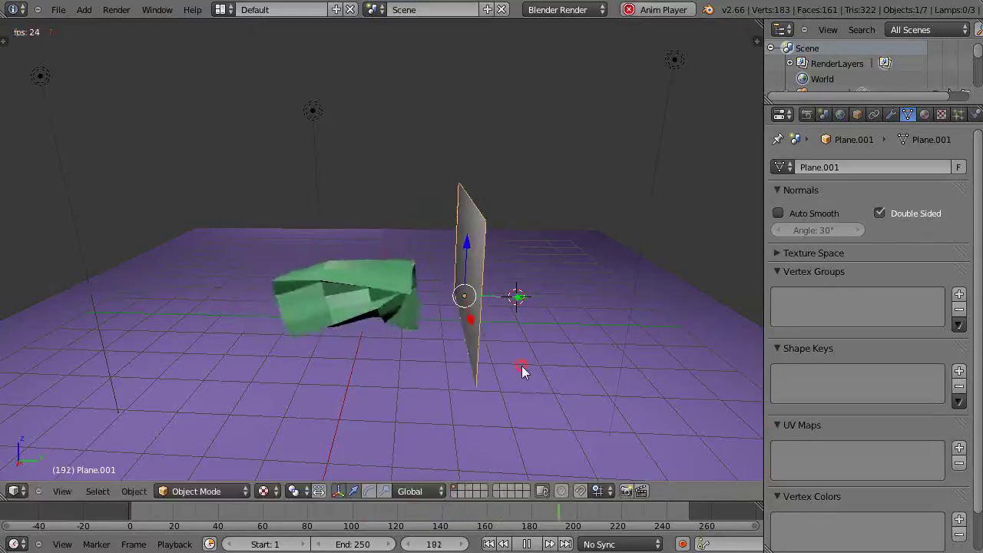
scroll(521, 365, up, 3)
scroll(499, 391, down, 1)
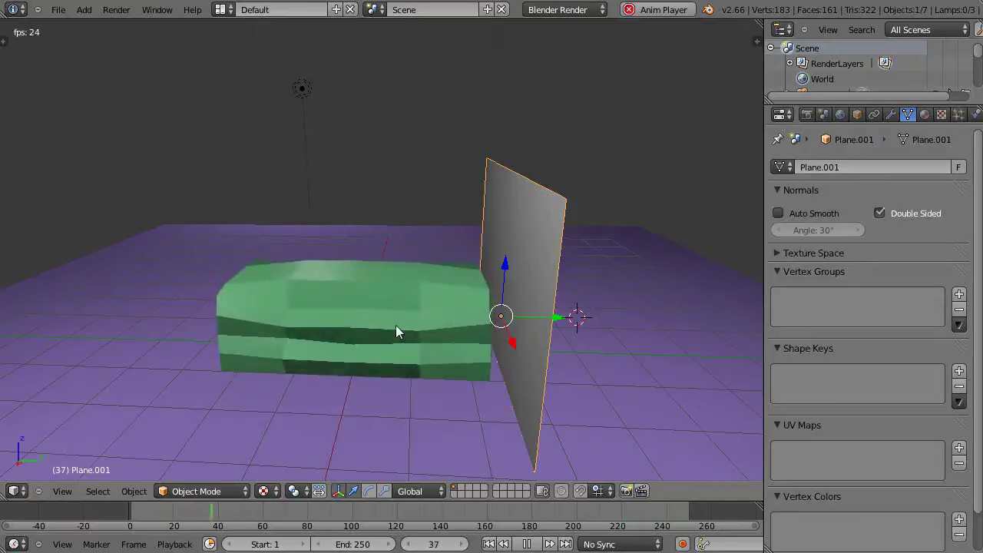
scroll(396, 332, down, 2)
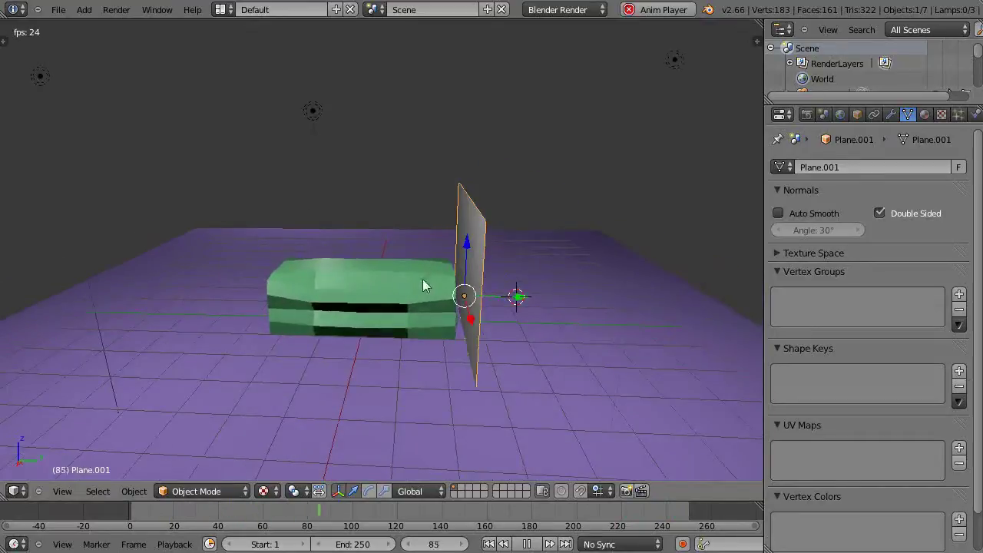
key(Escape)
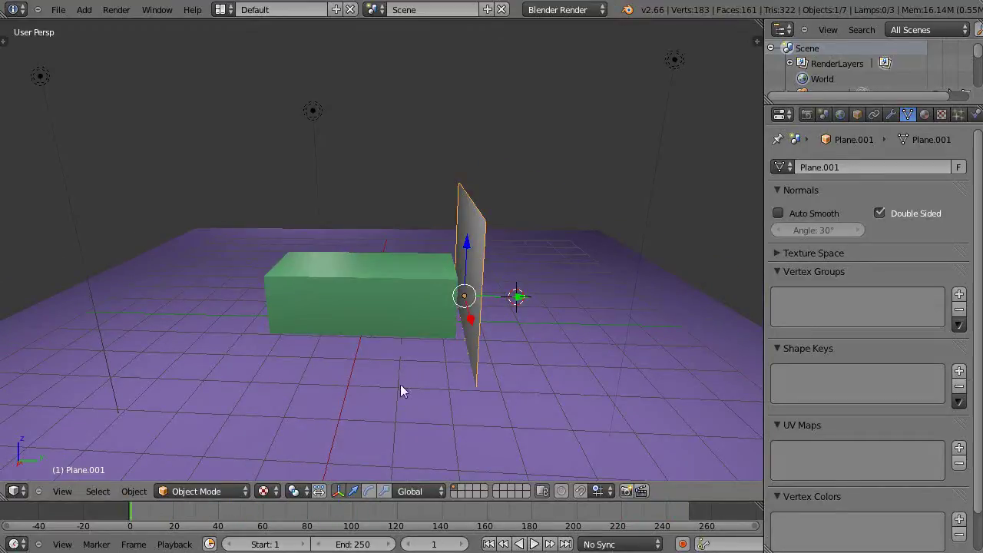
- Scale the purple floor plane about 3.45 times along global Y
key(Home)
right_click(400, 381)
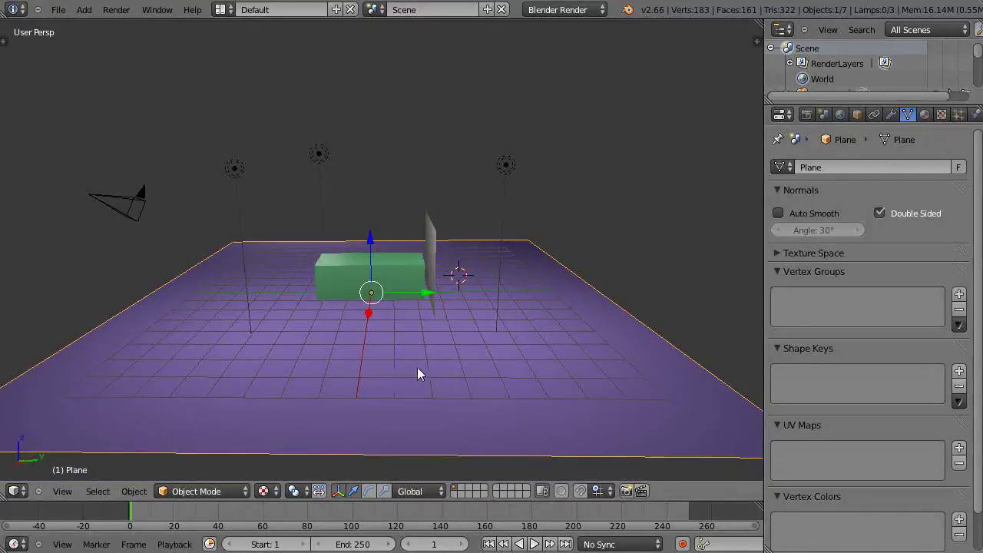
key(s)
key(y)
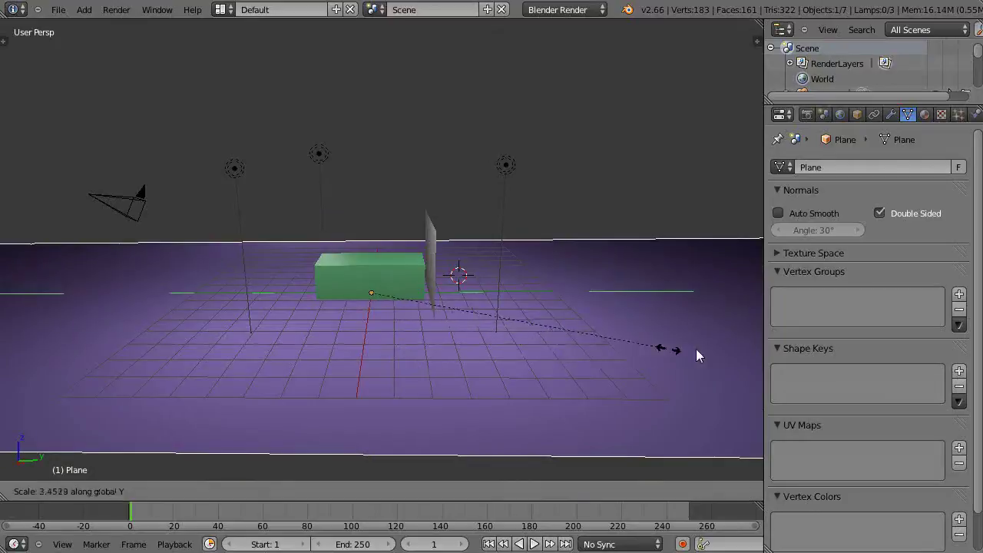
click(744, 351)
scroll(476, 395, up, 4)
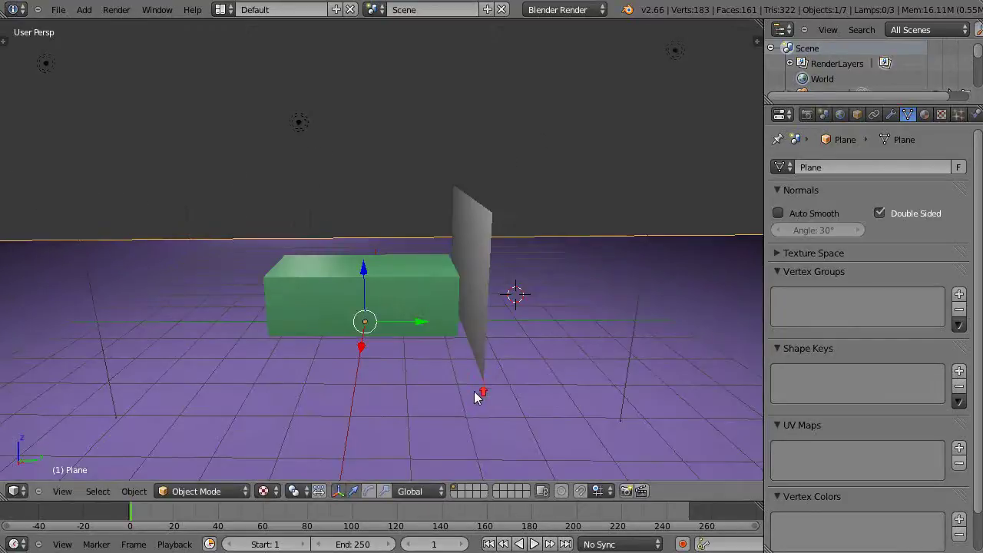
scroll(476, 395, down, 2)
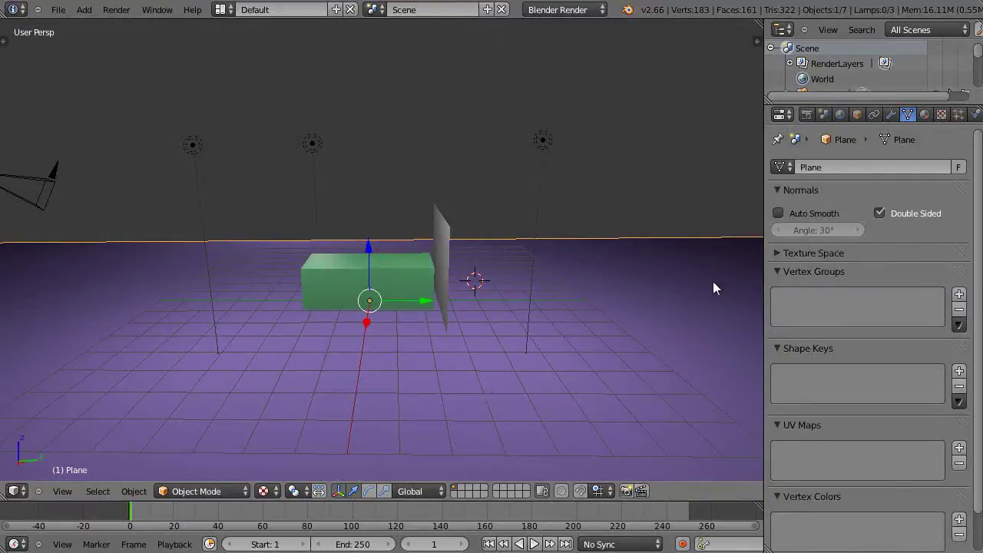
- Enable Lock Camera to View and swing the camera to a side-on view of the box
key(n)
click(639, 103)
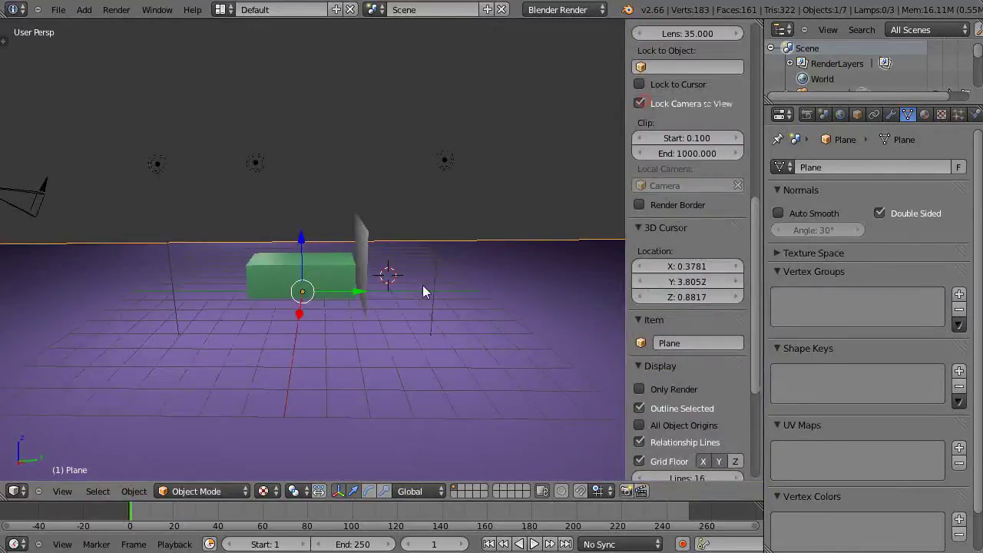
key(KP_0)
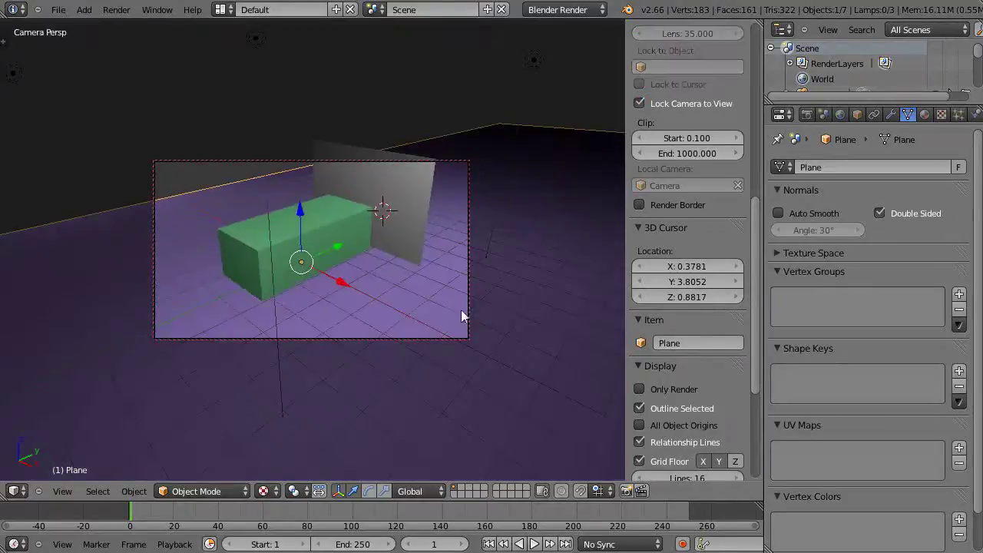
middle_drag(420, 316, 356, 293)
scroll(356, 292, up, 2)
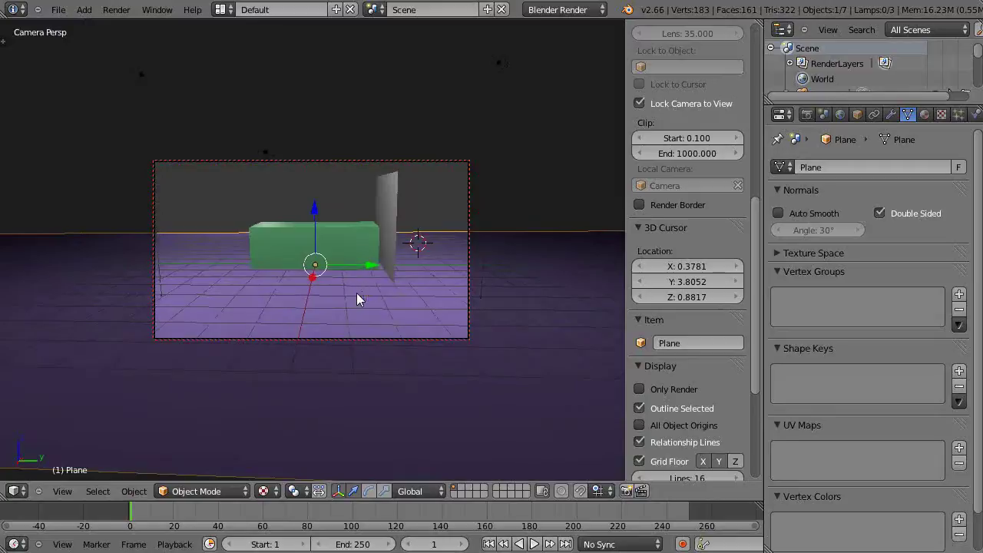
- Turn off Lock Camera to View, leave the camera view and select the upright wall
click(639, 103)
scroll(425, 295, up, 4)
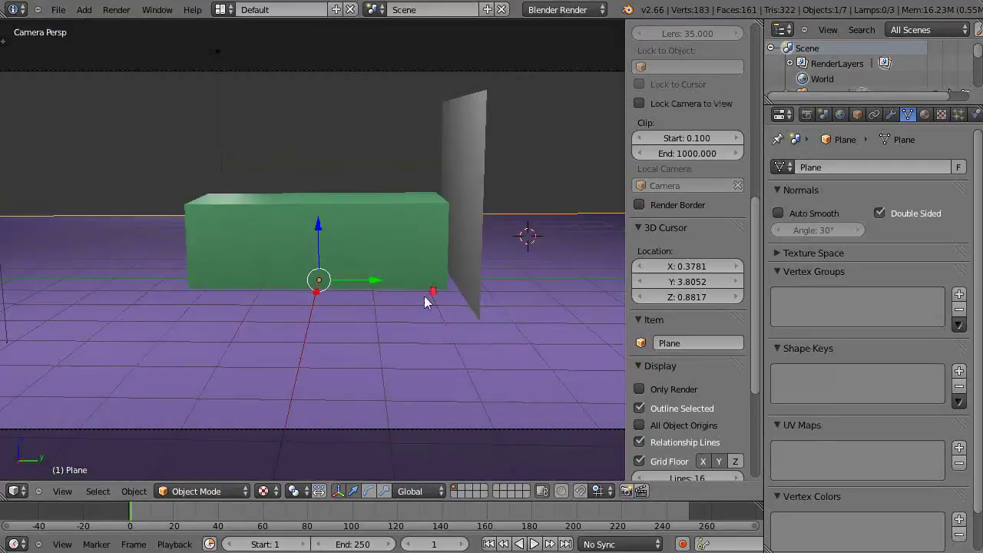
scroll(408, 279, down, 1)
shift+middle_drag(409, 274, 367, 324)
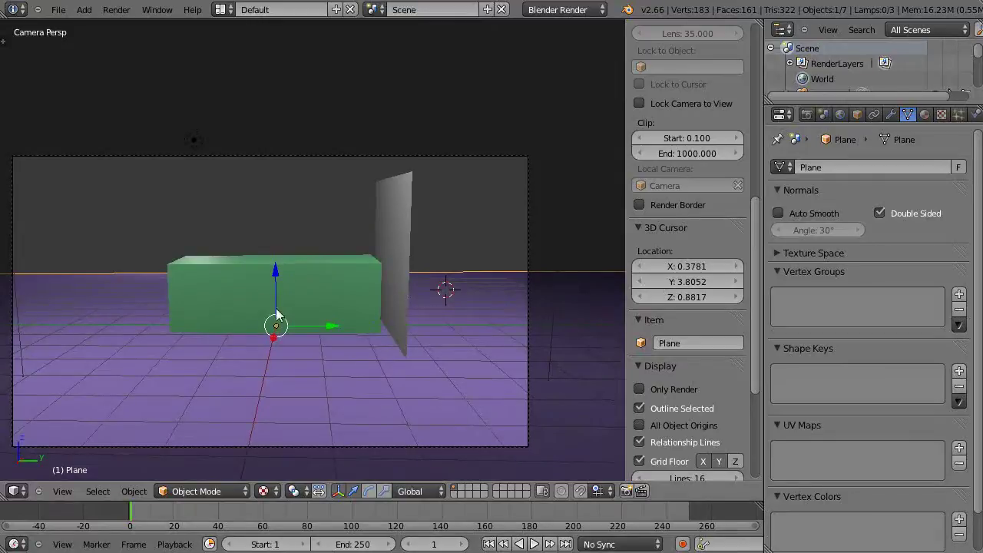
scroll(444, 310, down, 5)
scroll(449, 311, up, 3)
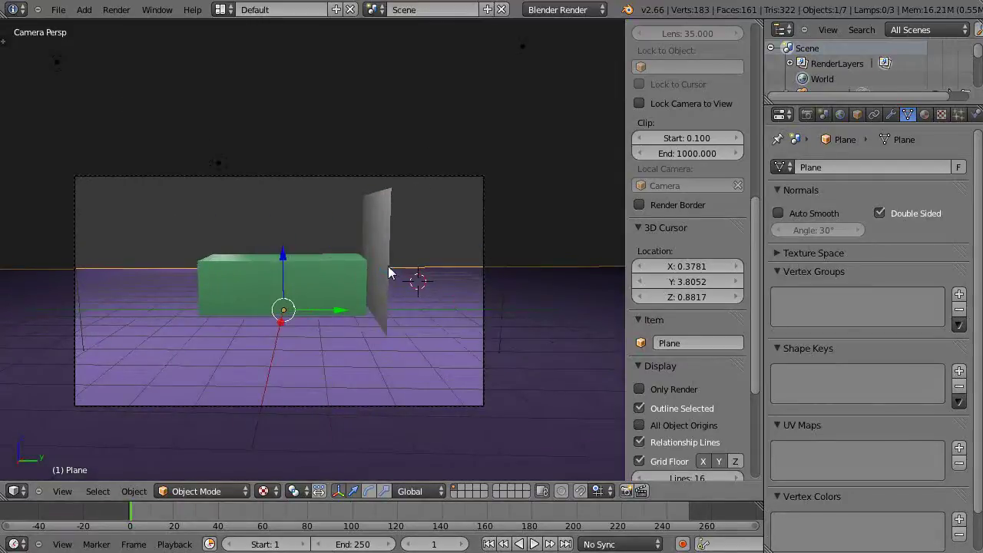
middle_drag(387, 273, 386, 302)
right_click(381, 209)
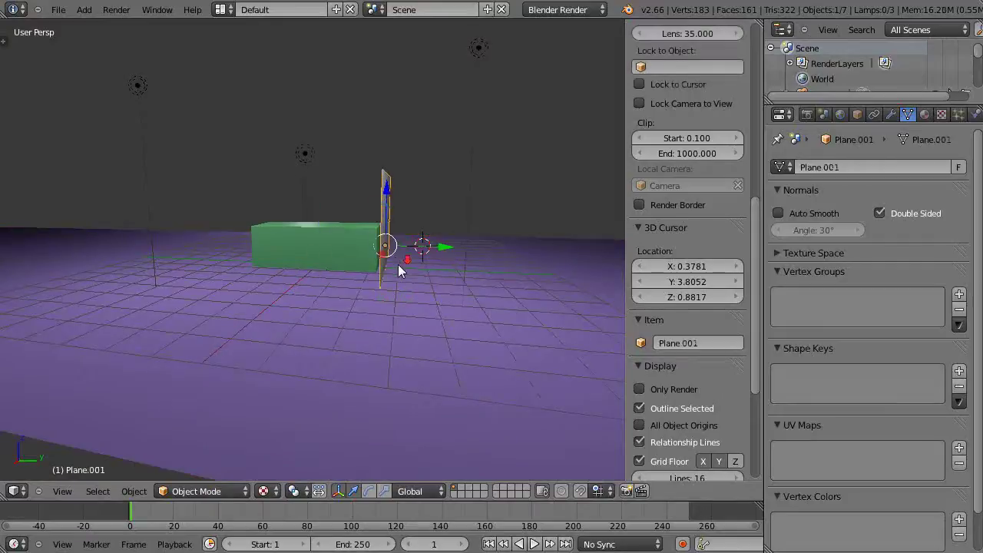
- Parent the camera to the grey wall as Object
scroll(397, 272, down, 4)
right_click(241, 256)
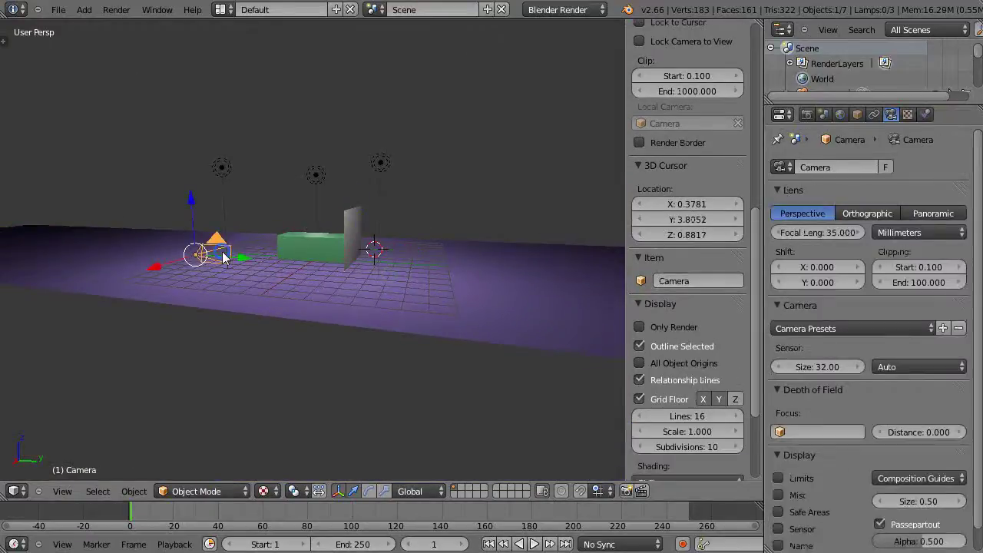
shift+right_click(357, 243)
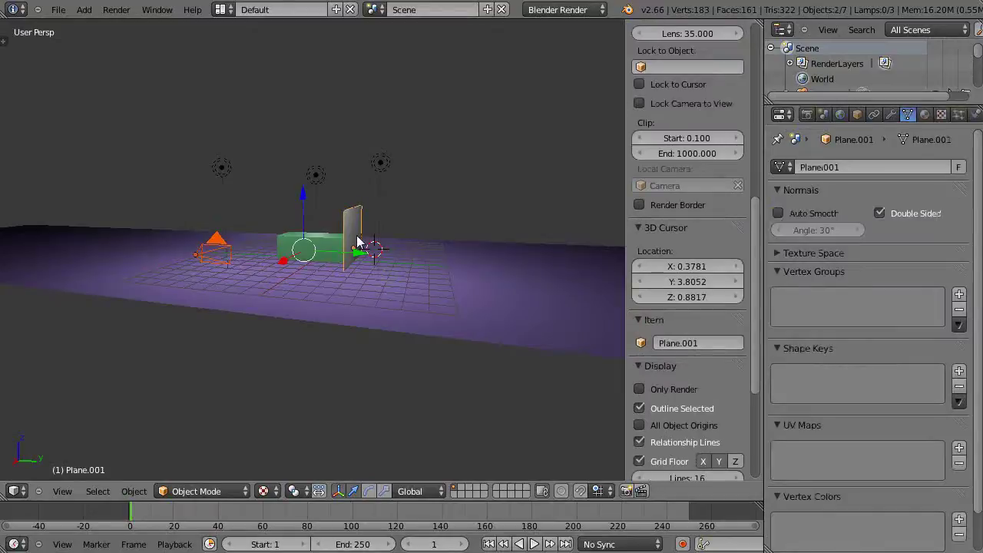
key(ctrl+p)
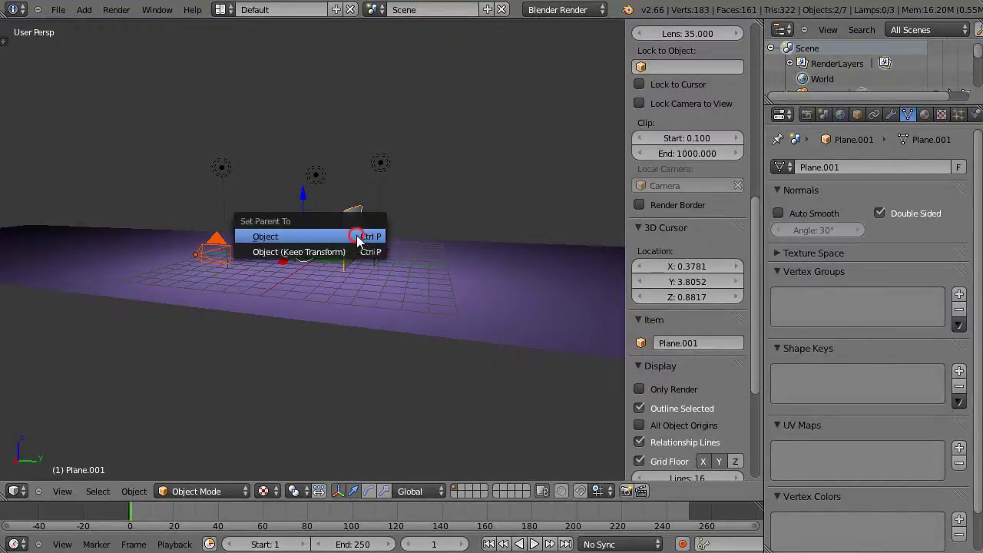
click(357, 240)
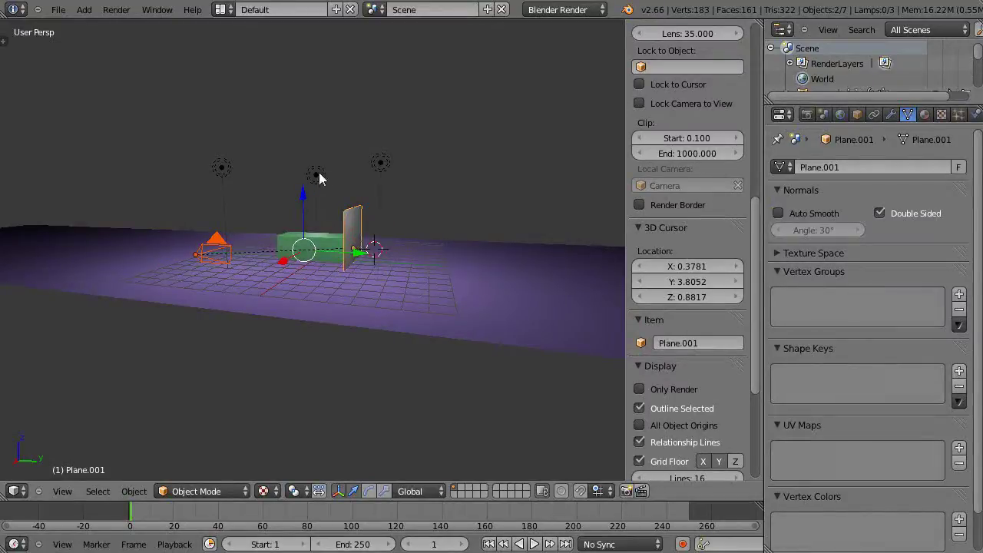
- Parent the floor plane to the grey wall
right_click(346, 326)
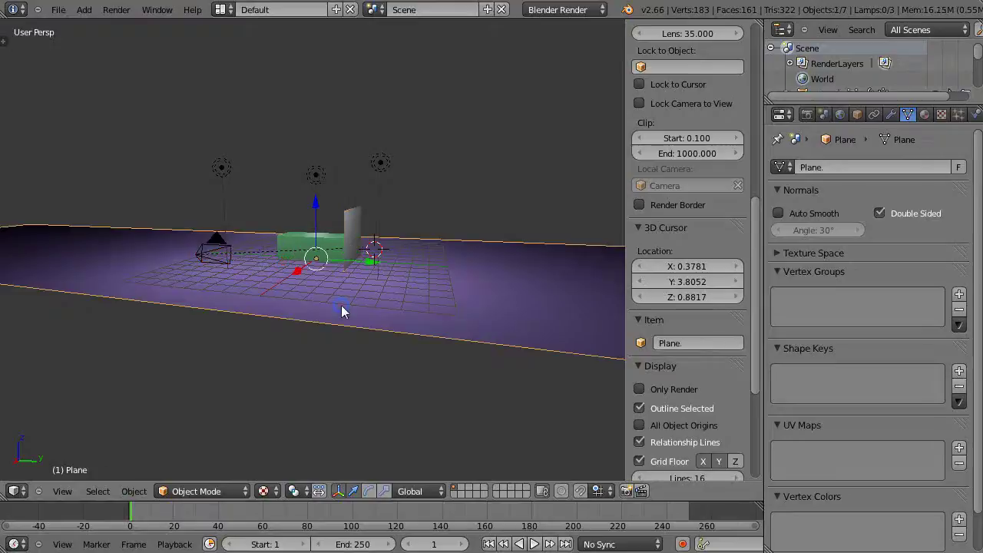
shift+right_click(353, 233)
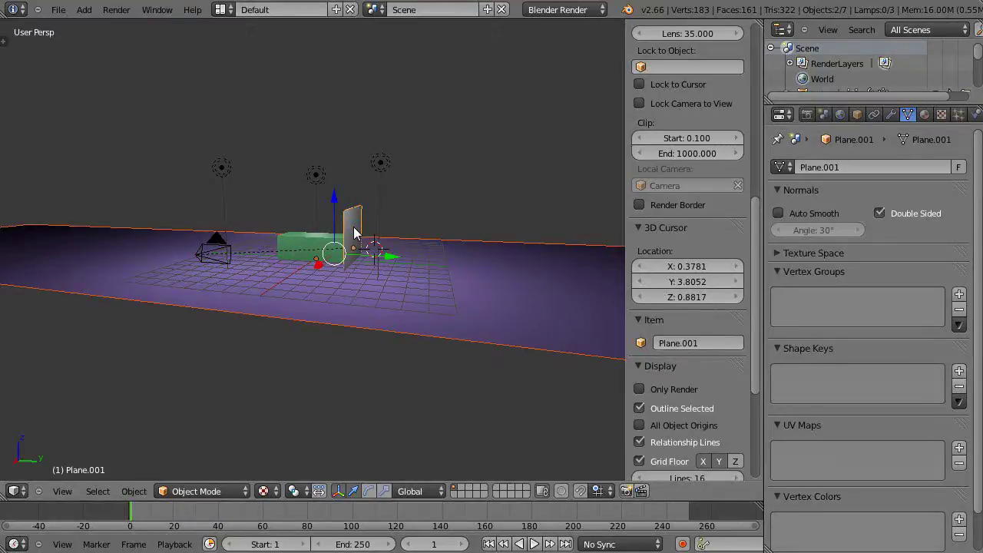
key(ctrl+p)
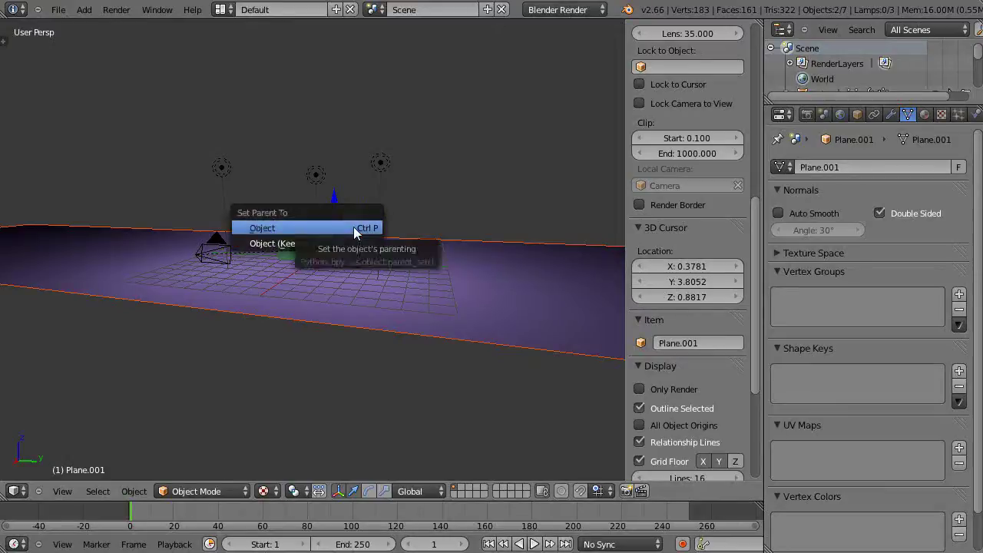
click(354, 228)
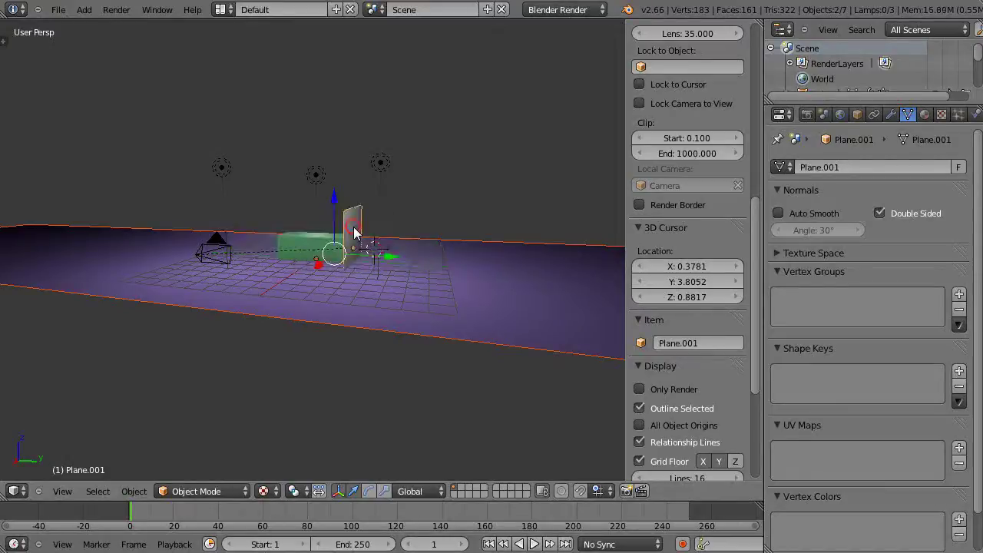
- Parent each of the three lamps to the grey wall, one at a time
right_click(378, 162)
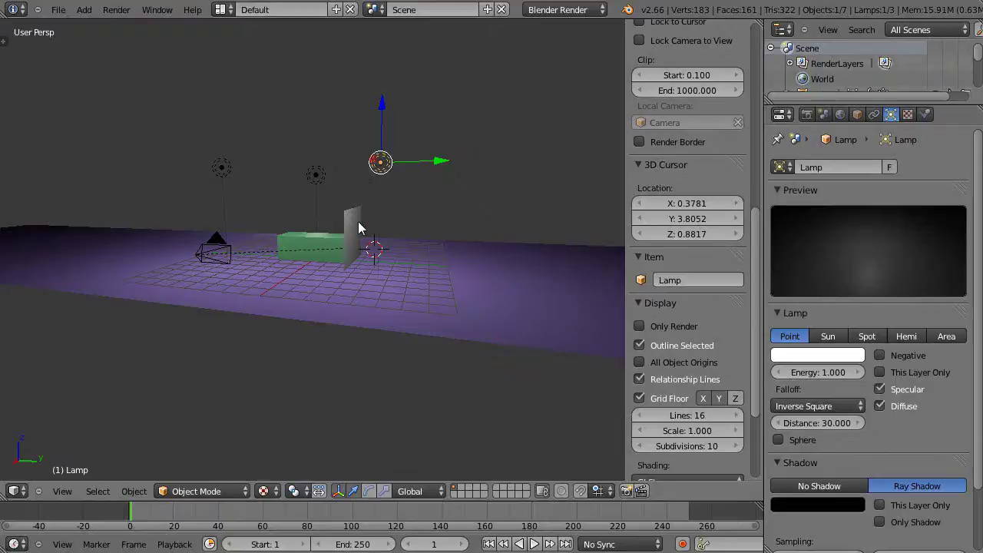
shift+right_click(358, 222)
key(ctrl+p)
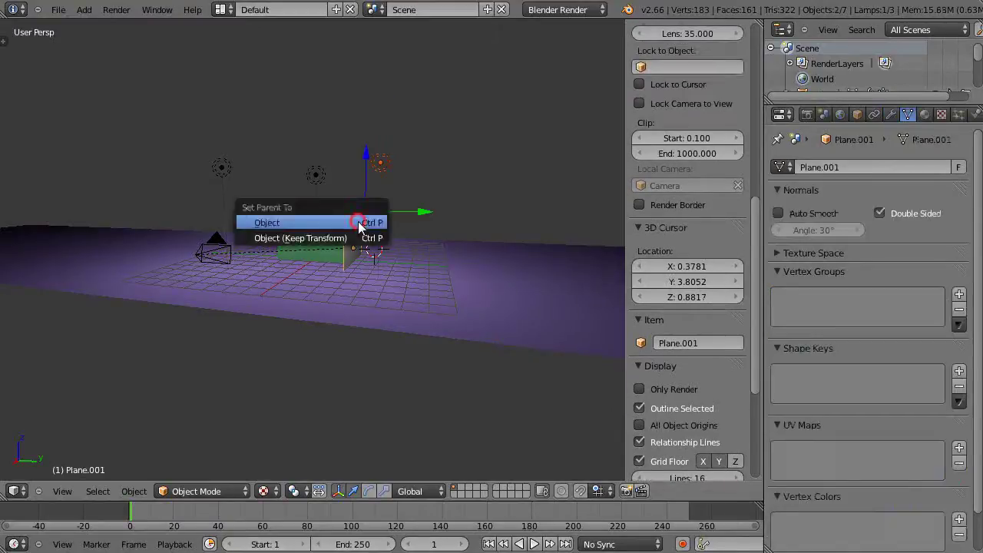
click(358, 222)
right_click(321, 175)
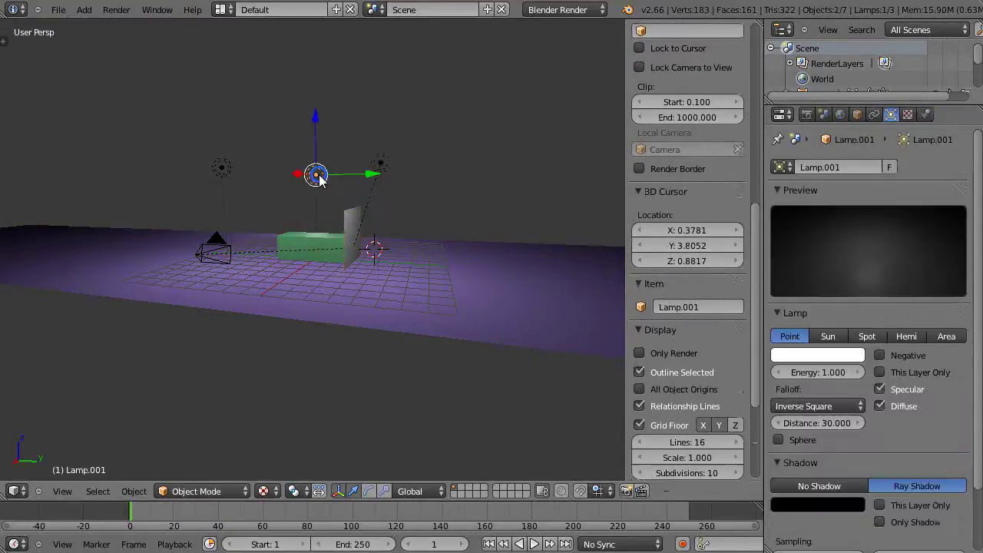
shift+right_click(349, 236)
key(ctrl+p)
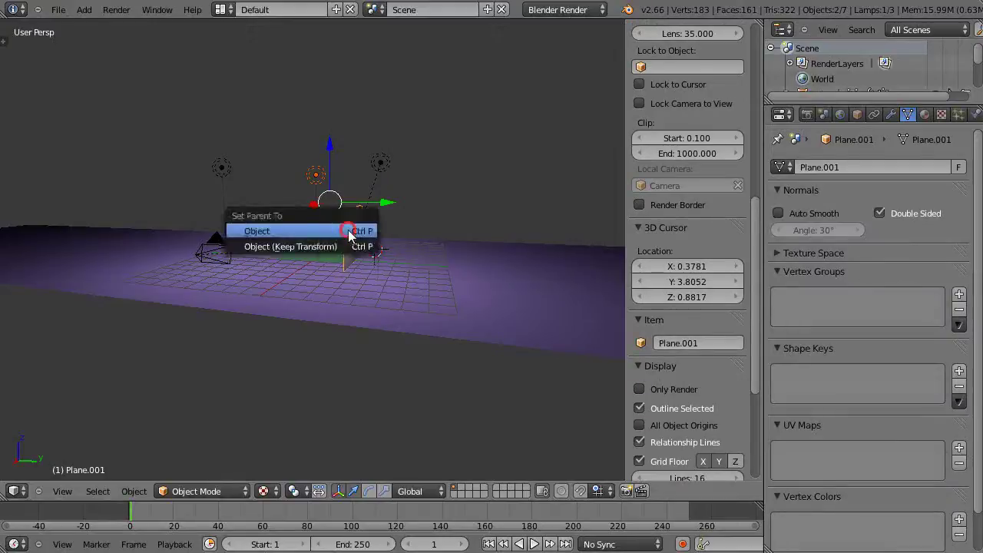
click(349, 229)
right_click(223, 167)
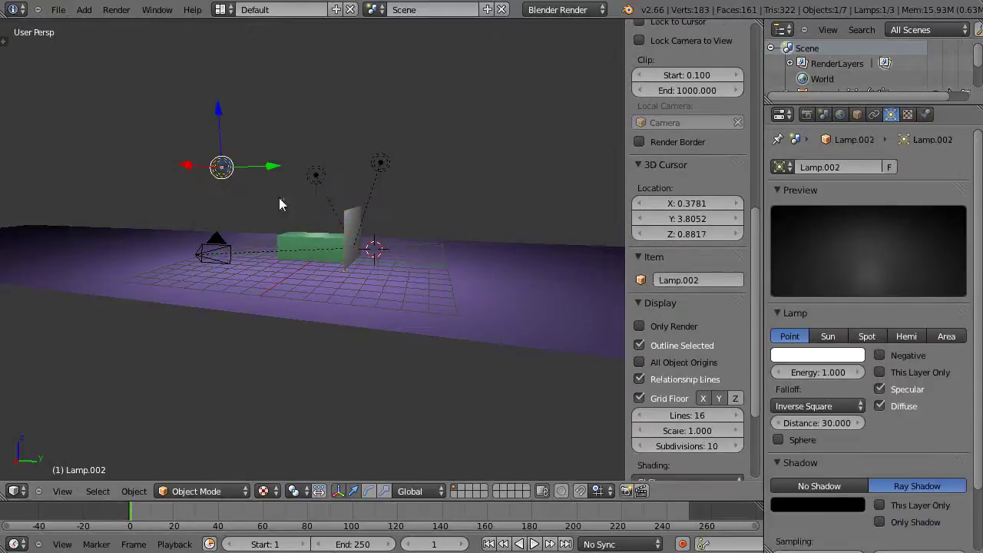
shift+right_click(356, 224)
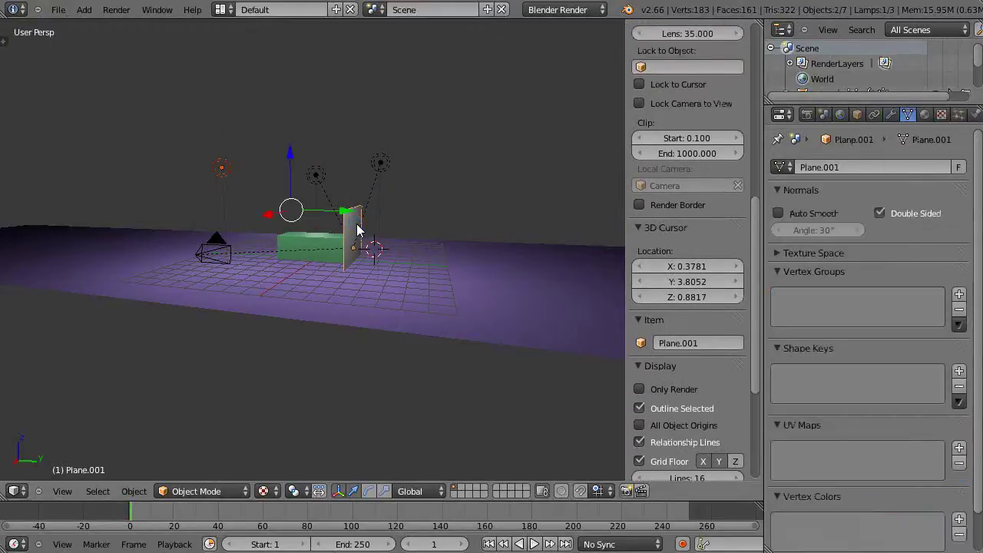
key(ctrl+p)
click(353, 225)
middle_drag(351, 255, 369, 223)
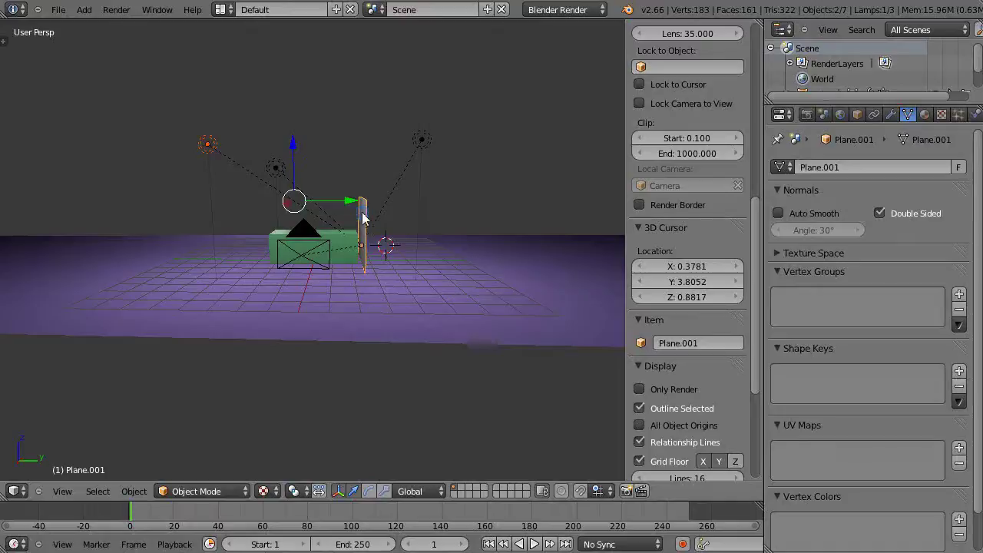
- Move the wall away from the box and keyframe its location at frame 1
right_click(367, 224)
middle_drag(407, 247, 418, 282)
right_click(361, 231)
key(g)
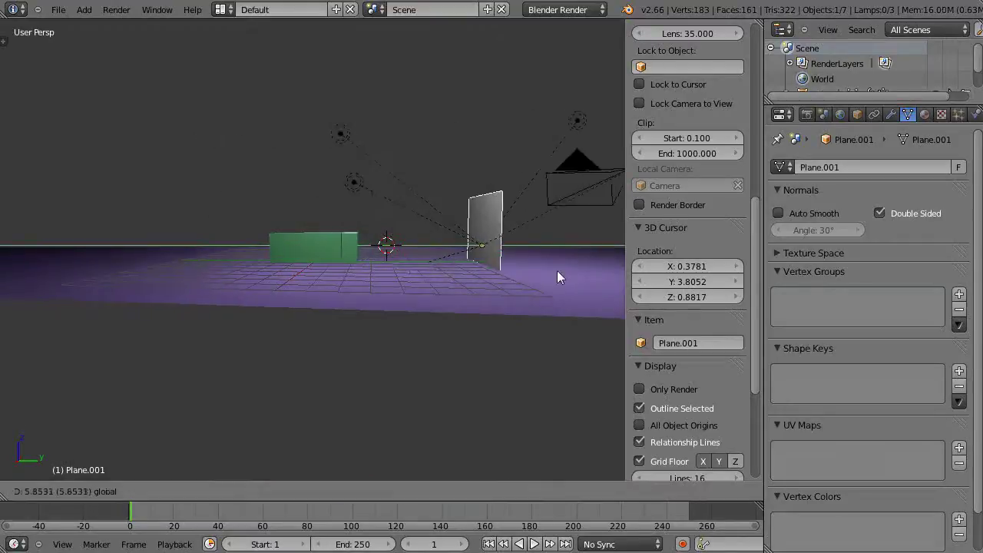
click(565, 273)
middle_drag(517, 278, 461, 299)
key(g)
click(516, 275)
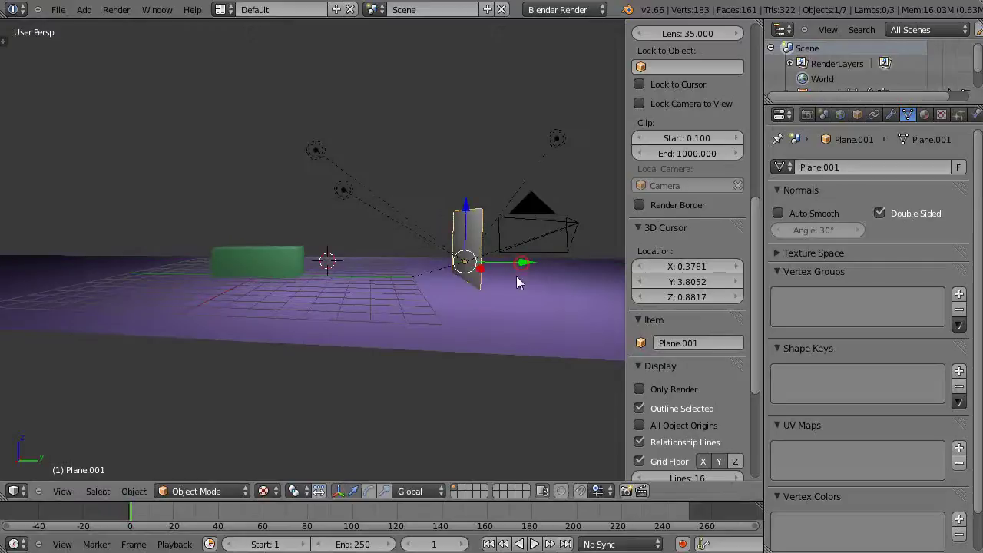
key(i)
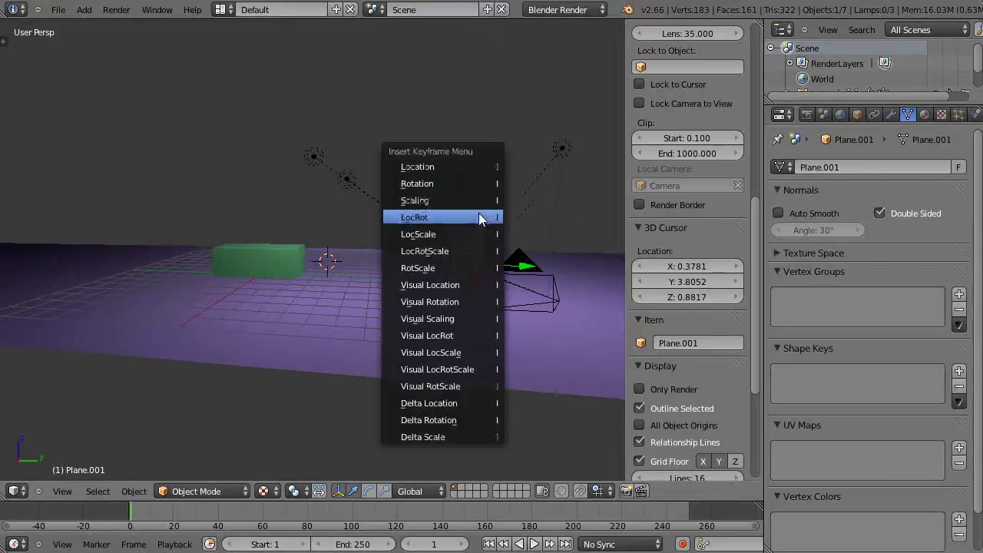
click(439, 169)
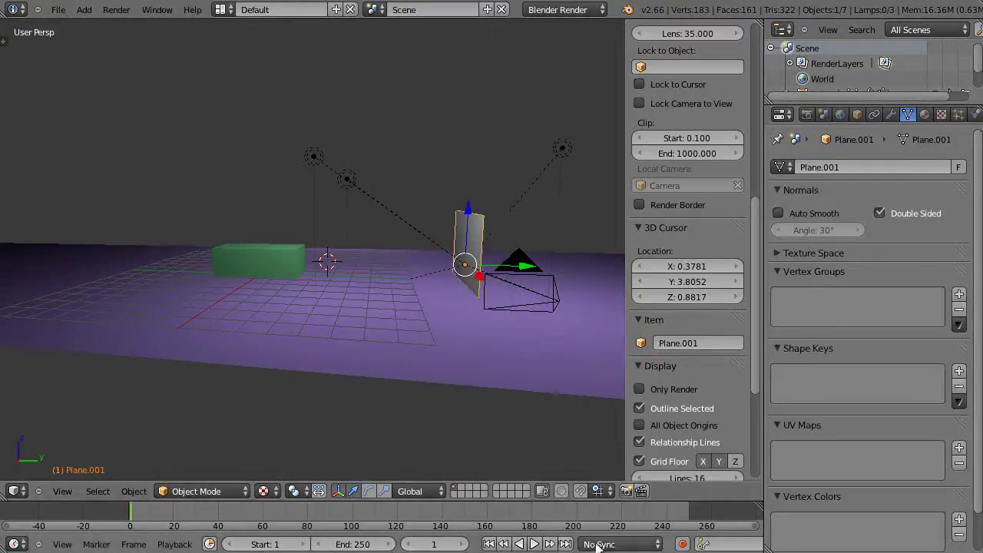
- At frame 220, slide the wall along Y into the box and keyframe its location
click(620, 513)
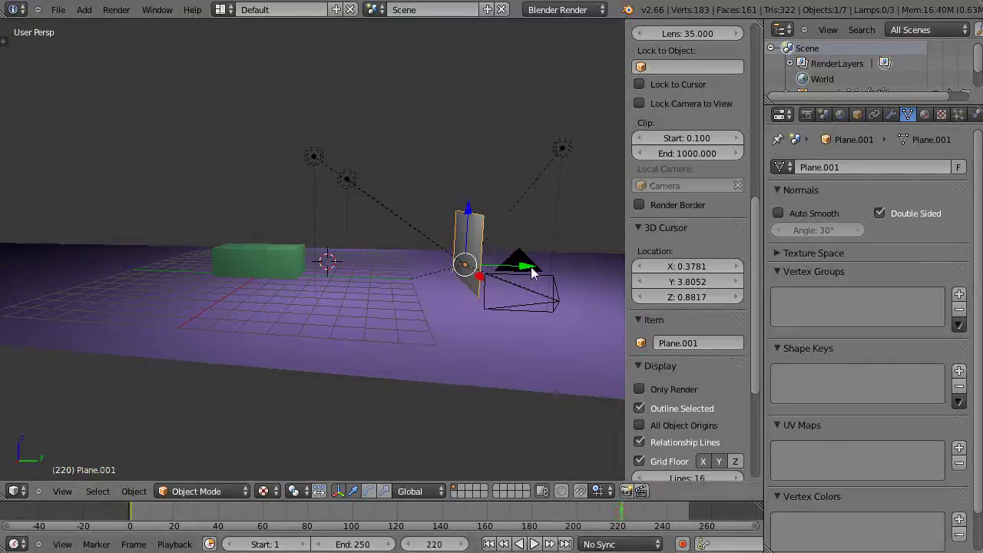
drag(532, 273, 336, 288)
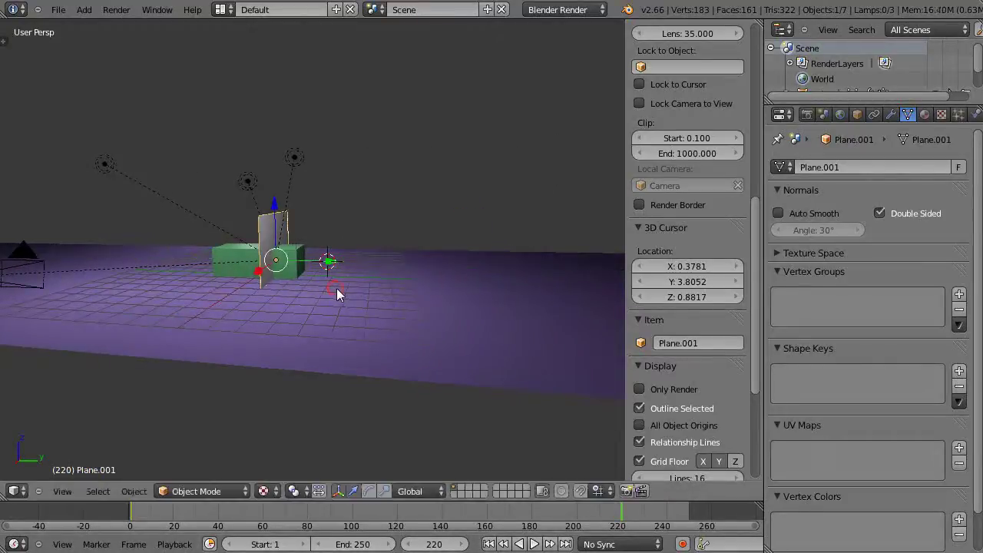
key(i)
click(320, 176)
- Maximize the camera view without the sidebar and play the animation with Alt+A
key(KP_0)
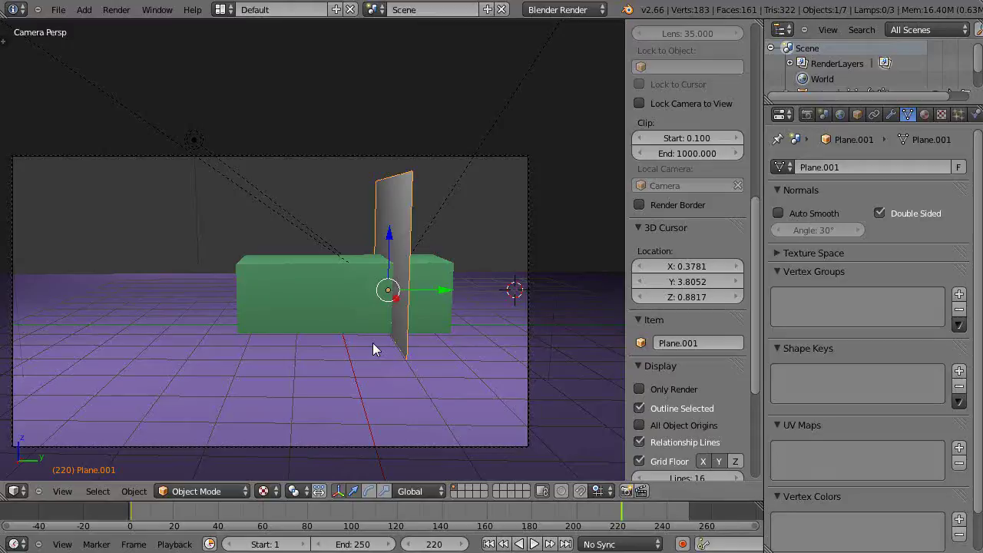
key(n)
key(ctrl+Up)
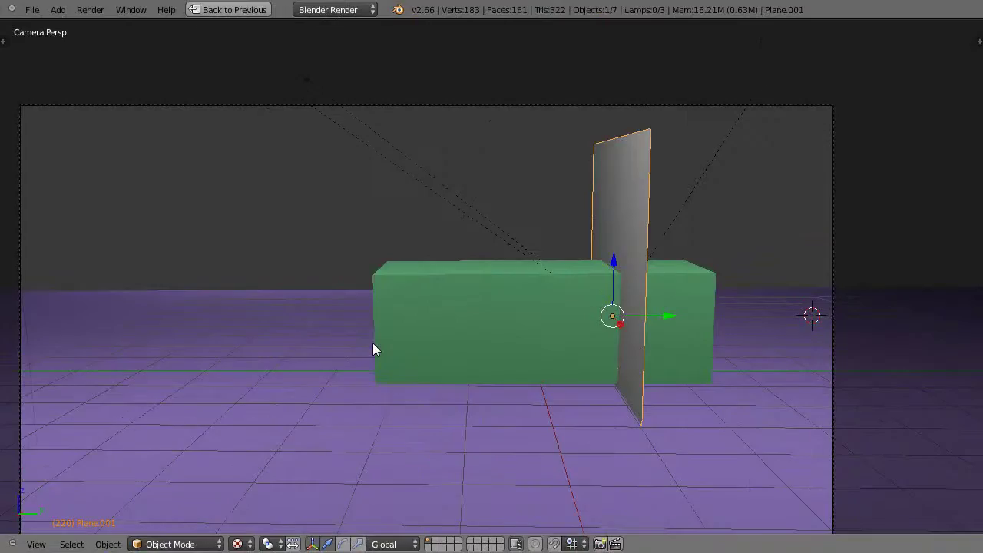
scroll(437, 369, down, 3)
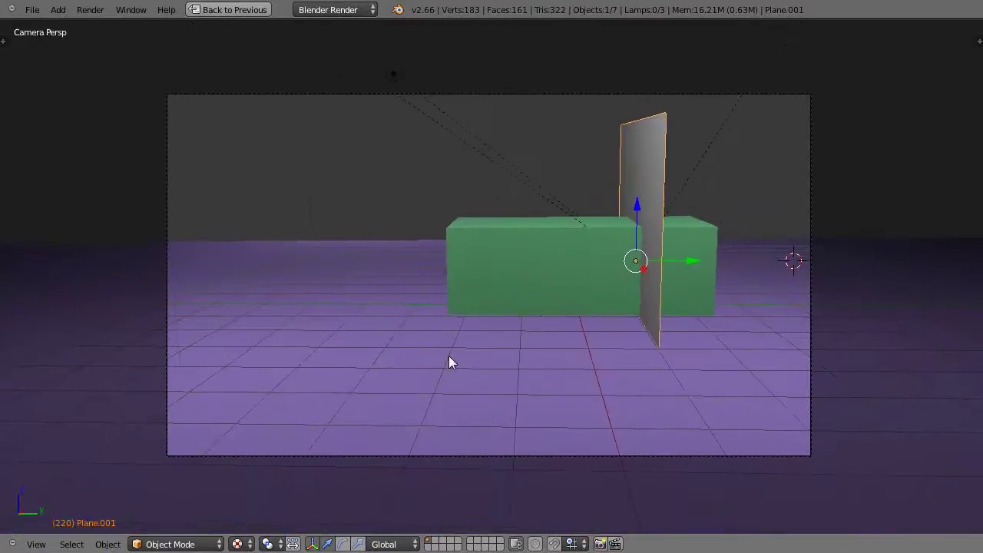
scroll(448, 361, up, 1)
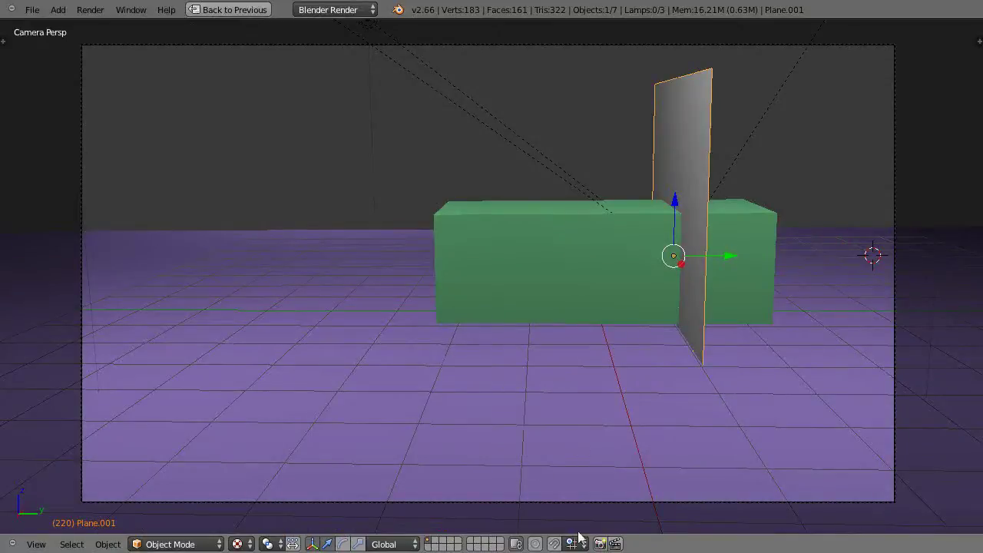
key(alt+a)
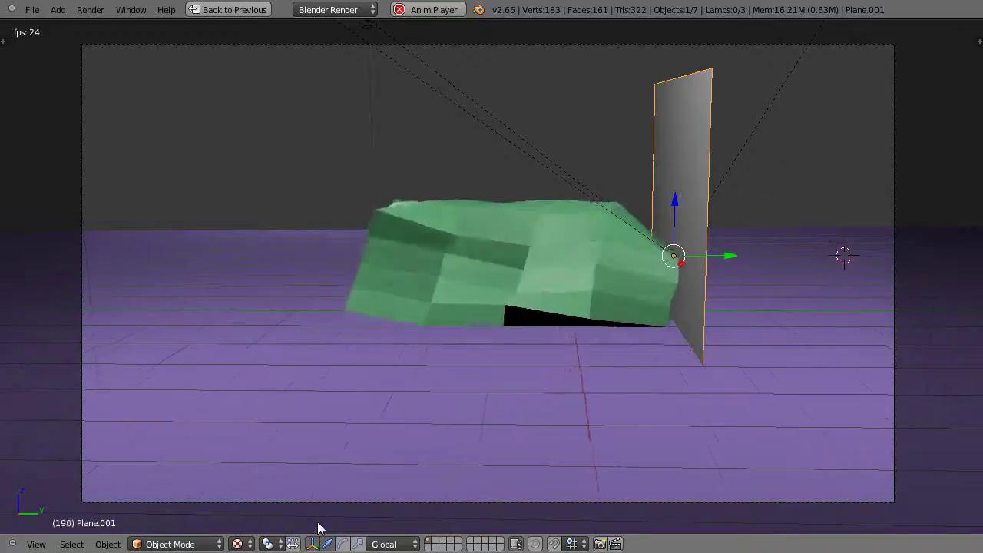
- Stop playback, try a Z move on the green box then cancel it, and restore the layout
key(alt+a)
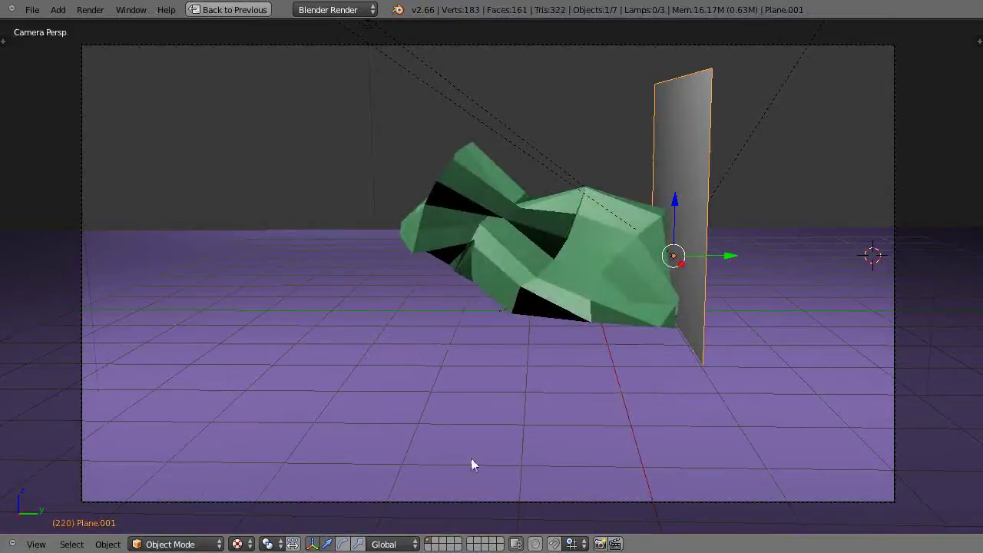
right_click(503, 310)
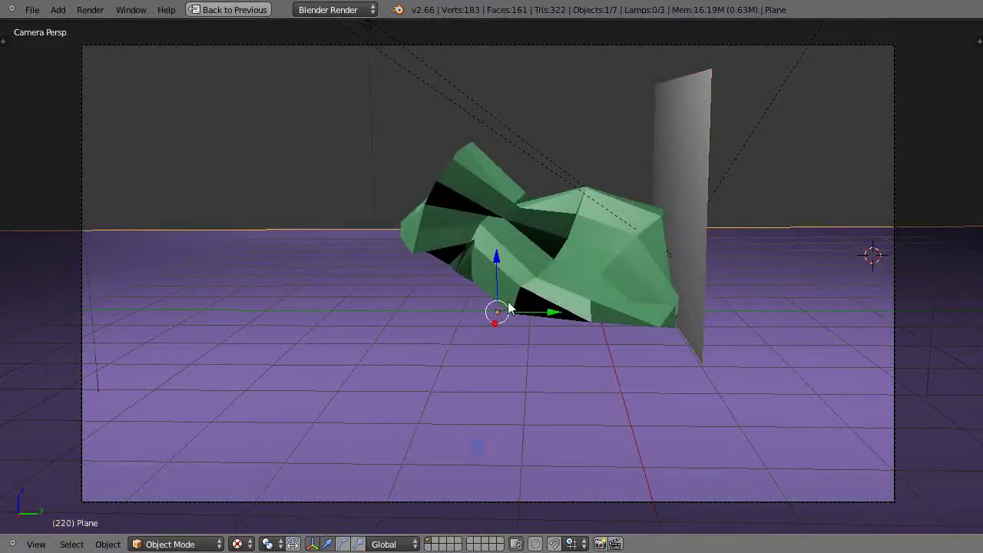
key(g)
key(z)
right_click(495, 257)
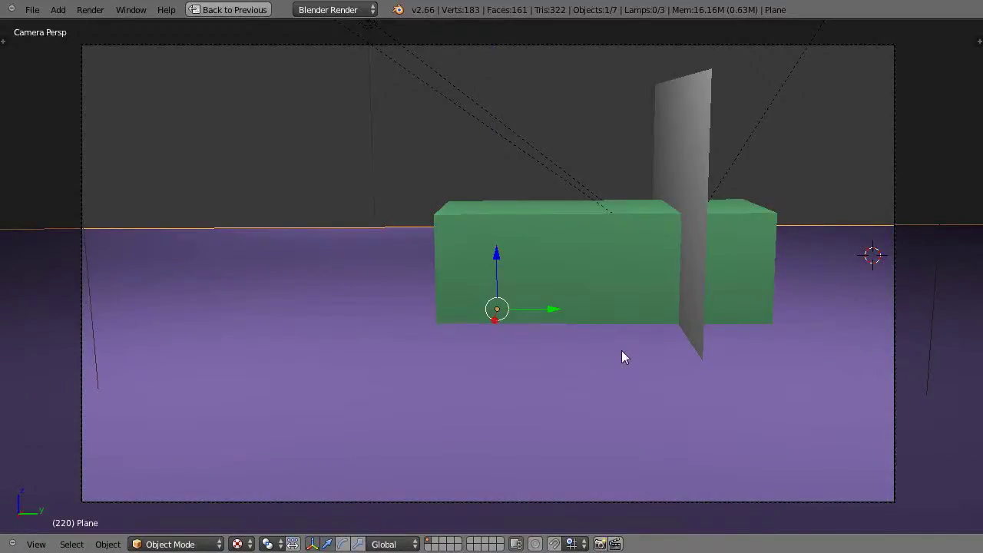
key(ctrl+Up)
- Show only renderable objects without the manipulator, maximize the camera view, and play the animation
key(n)
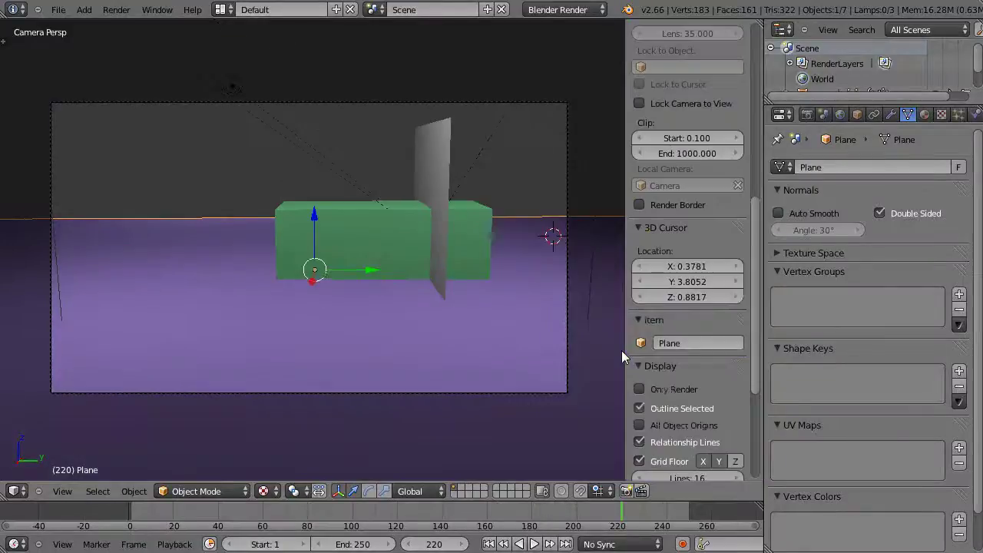
click(640, 390)
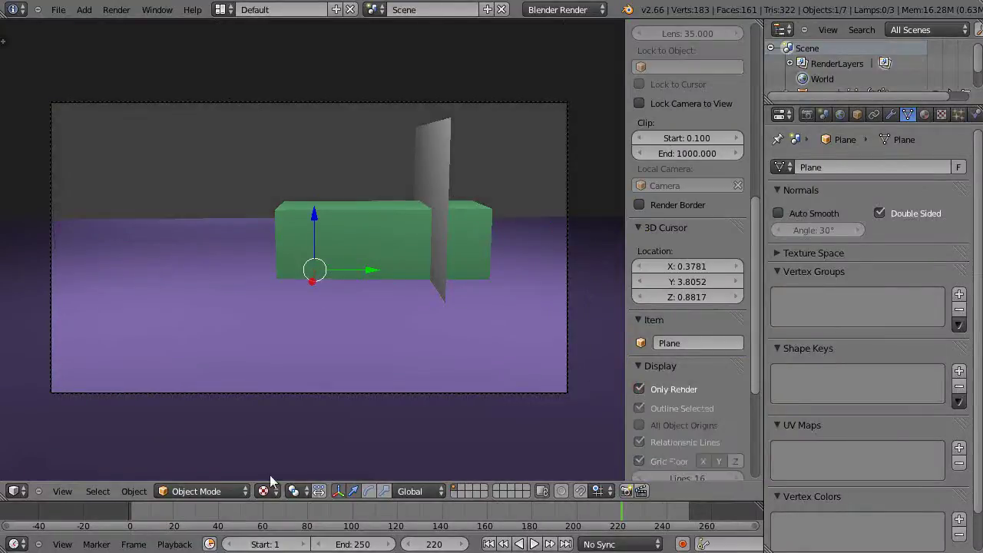
click(339, 491)
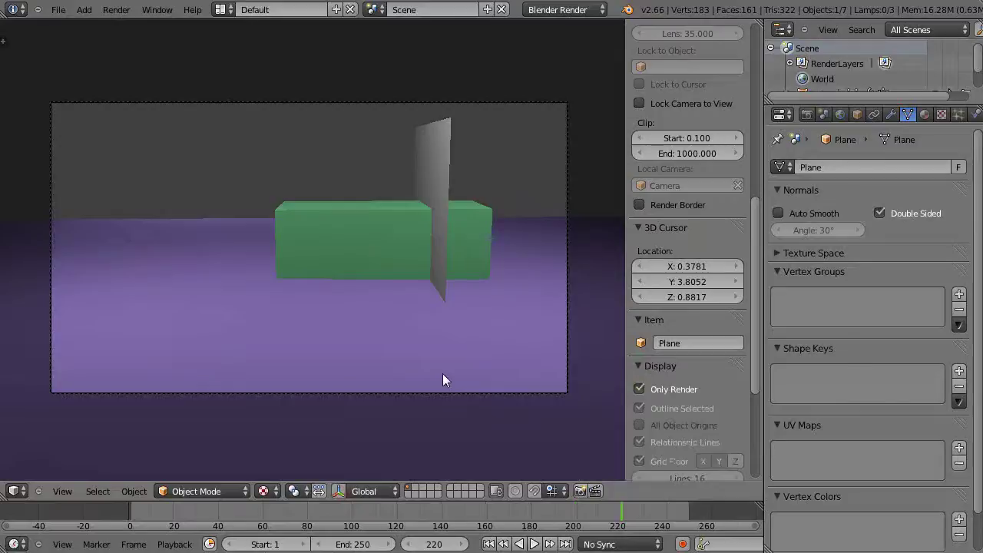
key(ctrl+Up)
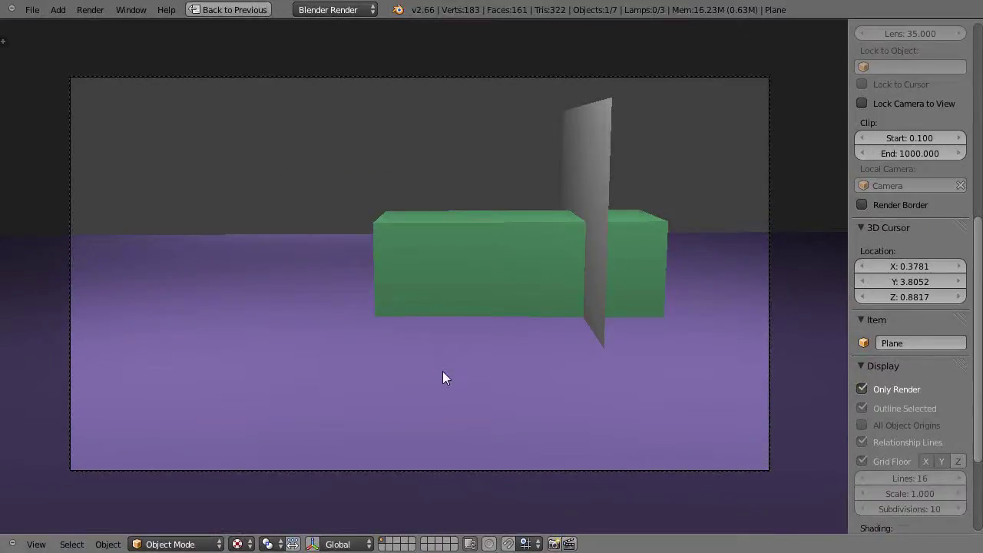
key(n)
key(alt+a)
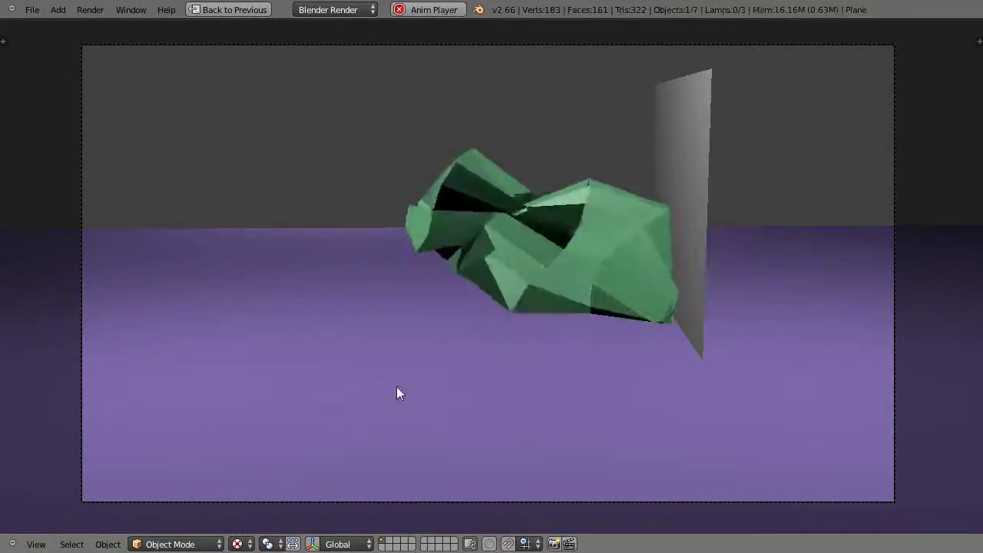